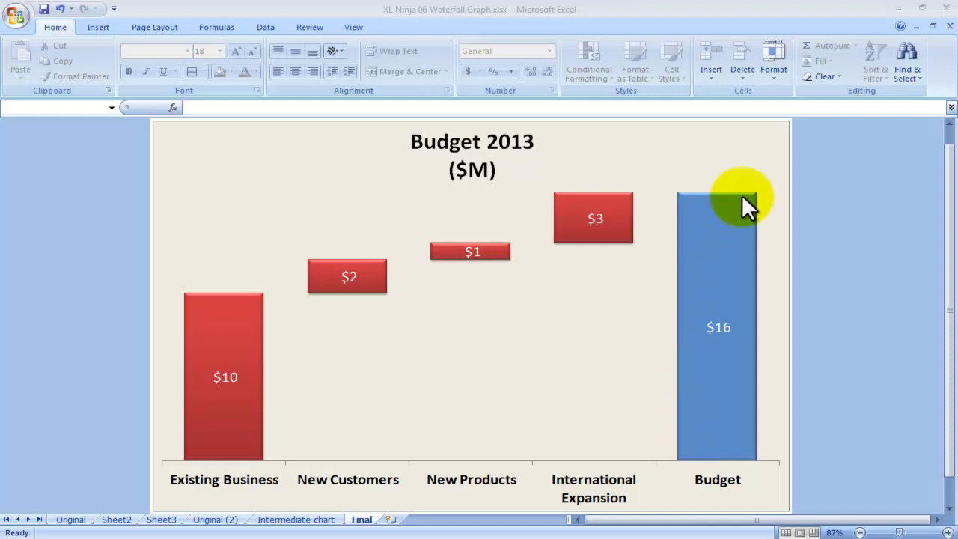
Review the Original sheet's table: Budget row, four category labels, and their $M values totalling $16M
left_click(71, 520)
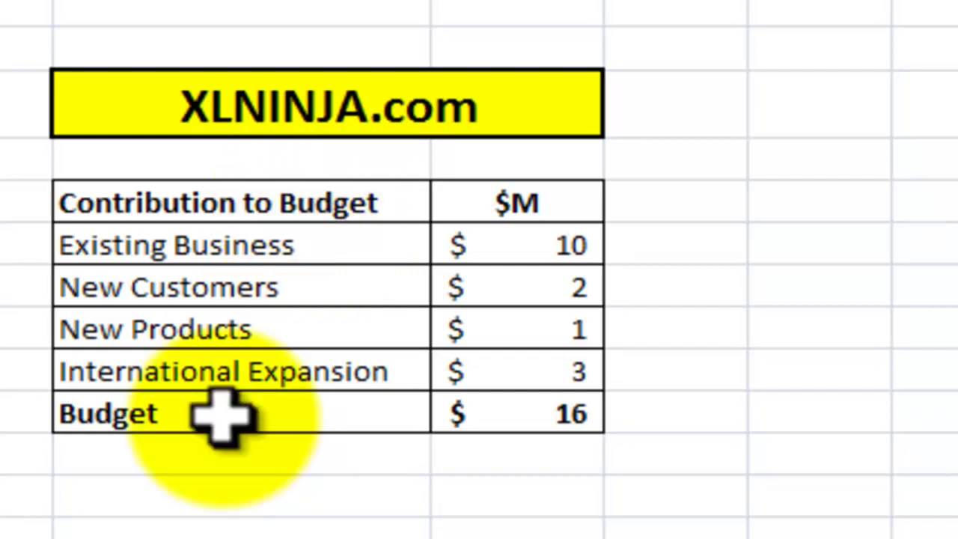
left_click_drag(202, 421, 532, 416)
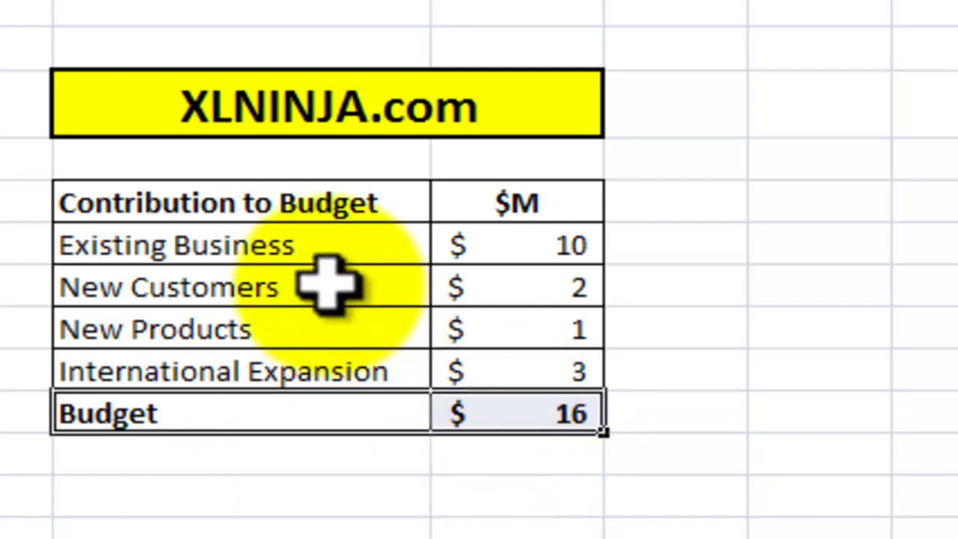
left_click(271, 238)
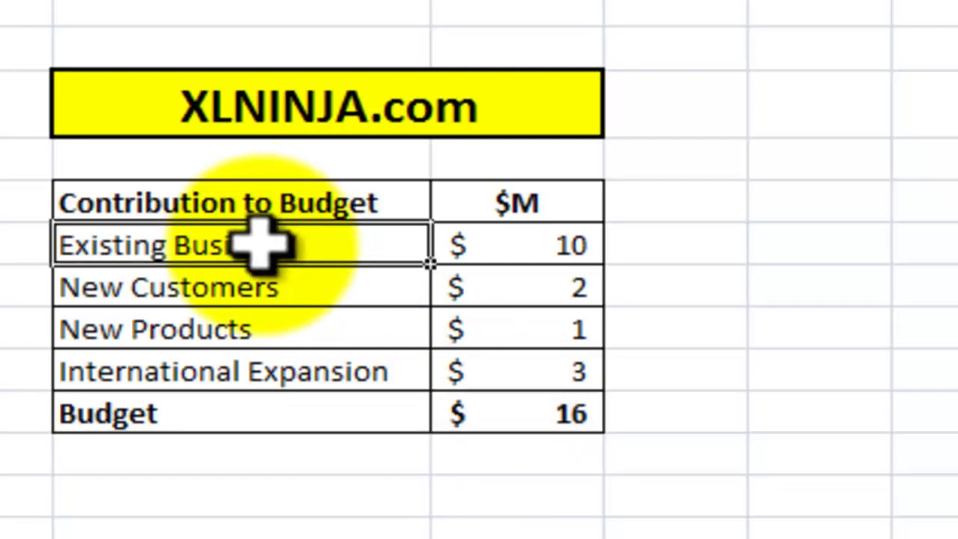
left_click(261, 283)
left_click(394, 326)
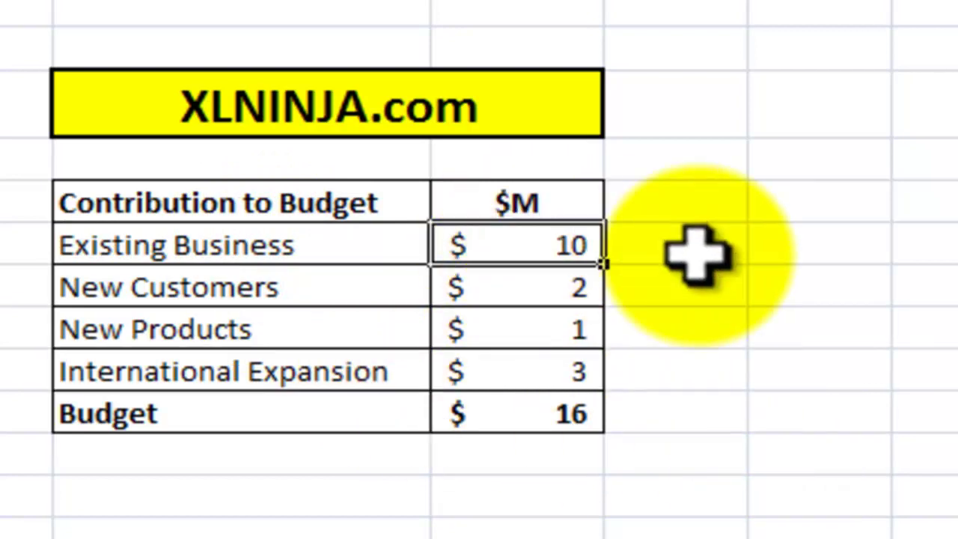
left_click(560, 295)
left_click(562, 337)
left_click(560, 372)
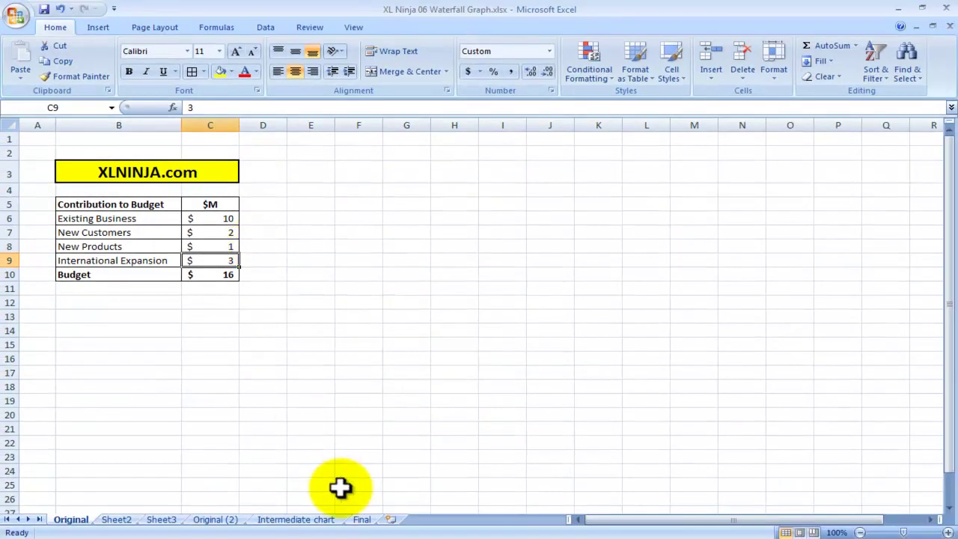
left_click(361, 521)
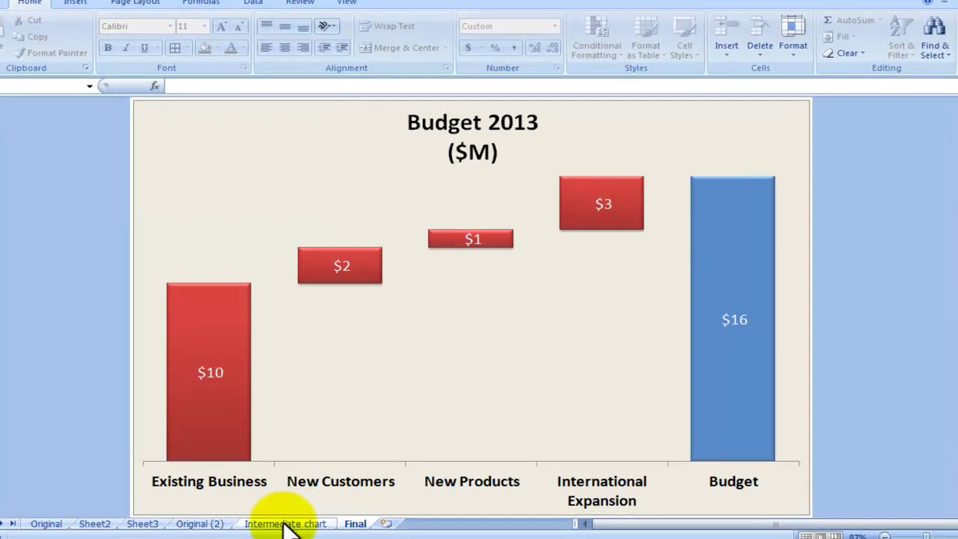
left_click(284, 524)
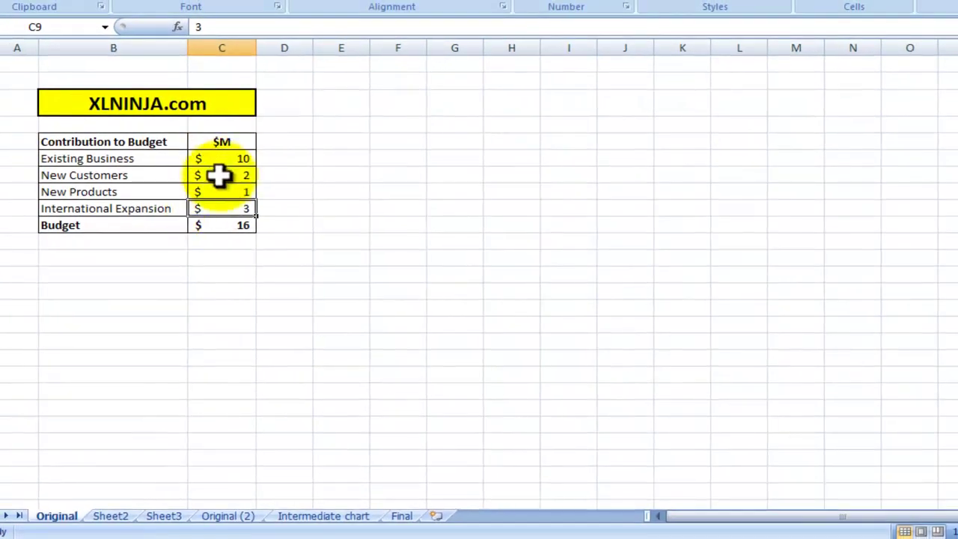
Highlight the Base and Top helper columns on Original (2) and compare them with the Intermediate chart
left_click(238, 515)
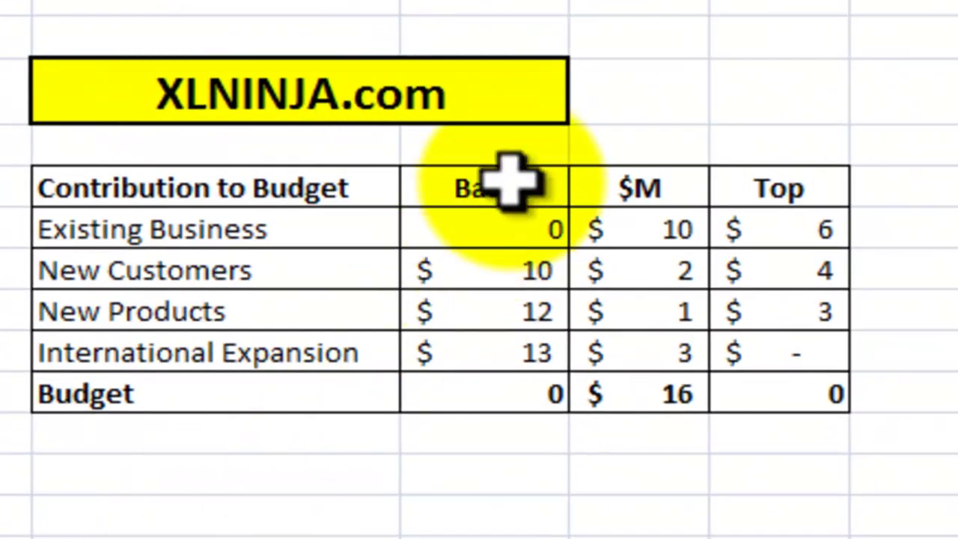
left_click_drag(509, 180, 513, 381)
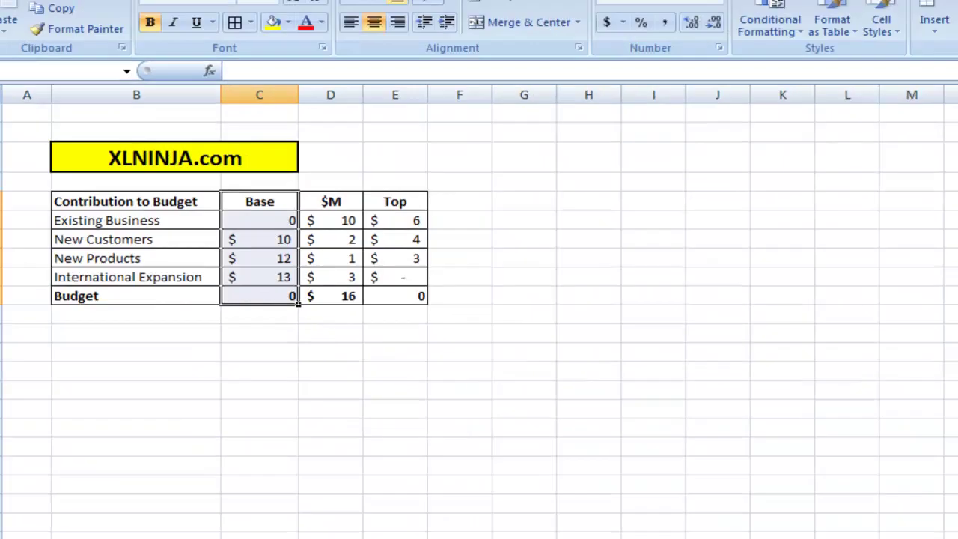
left_click(279, 519)
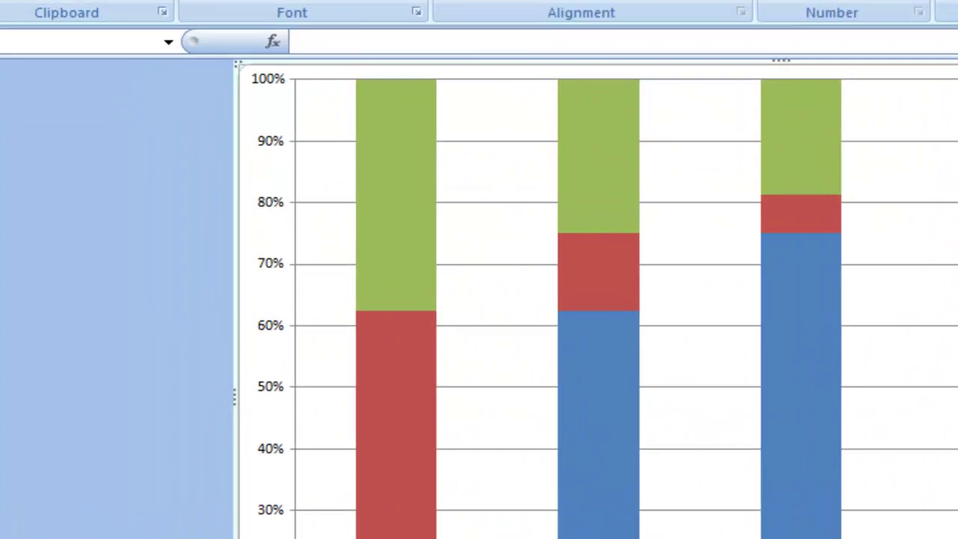
left_click(215, 519)
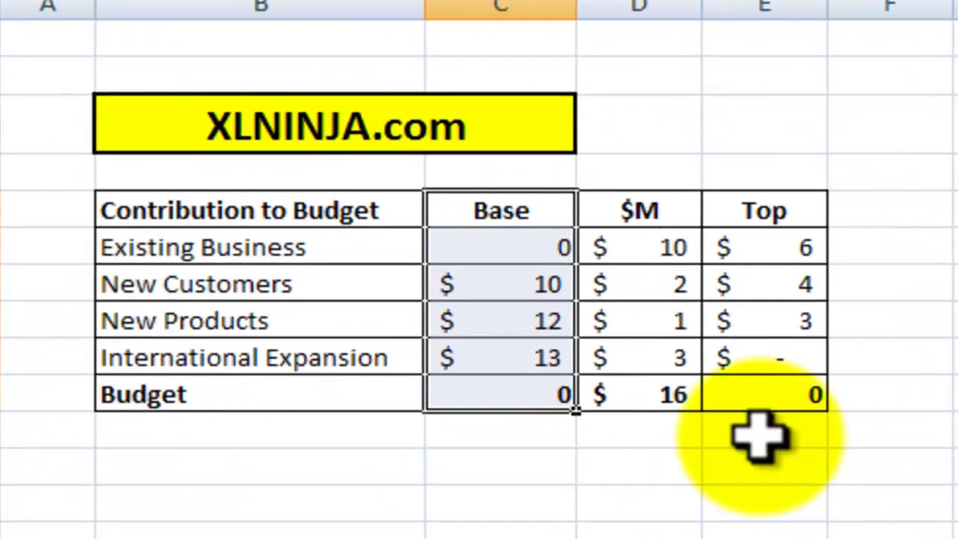
left_click_drag(793, 261, 798, 360)
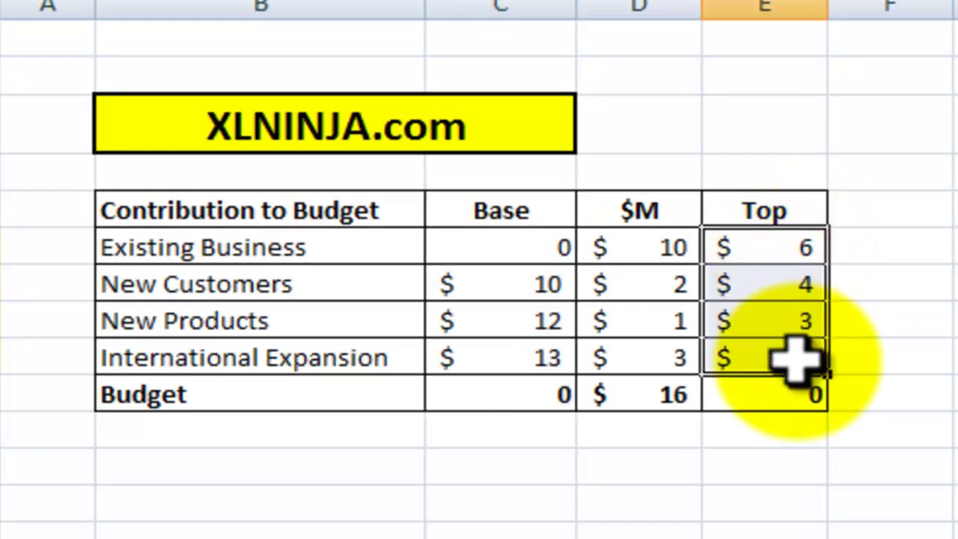
left_click(520, 247)
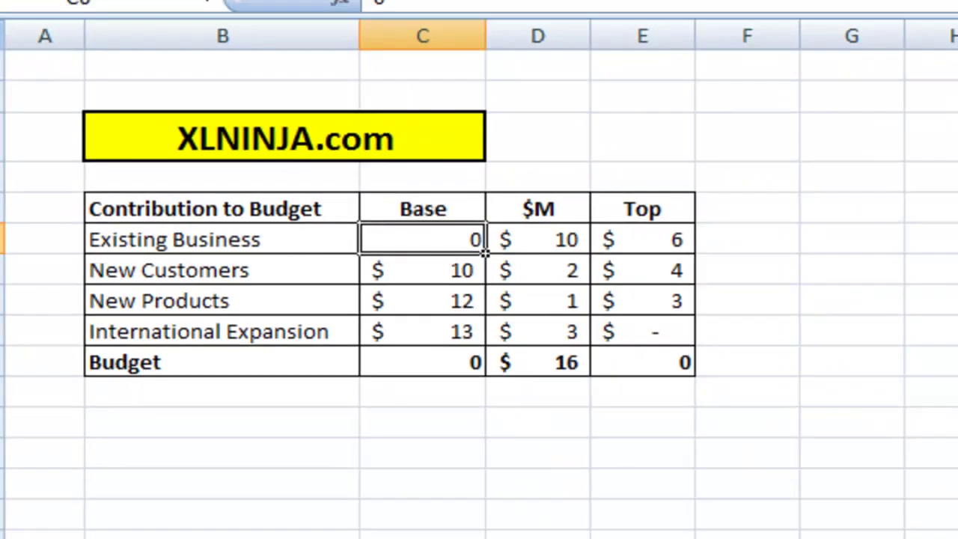
left_click(306, 520)
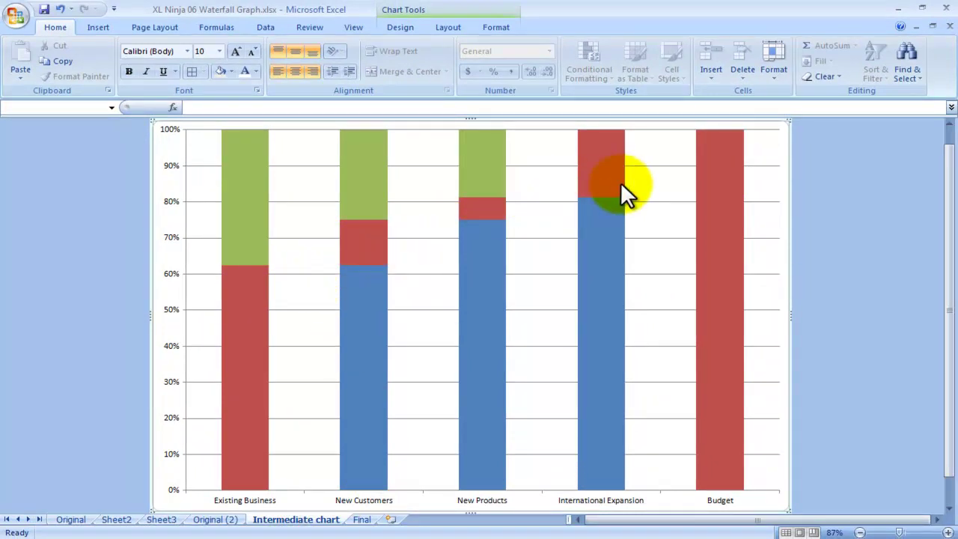
left_click(206, 521)
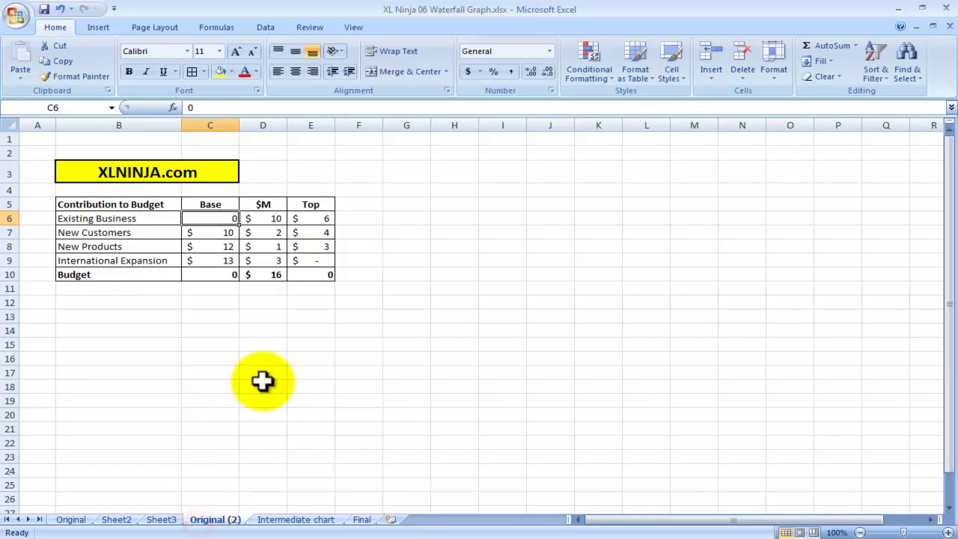
left_click_drag(328, 216, 327, 242)
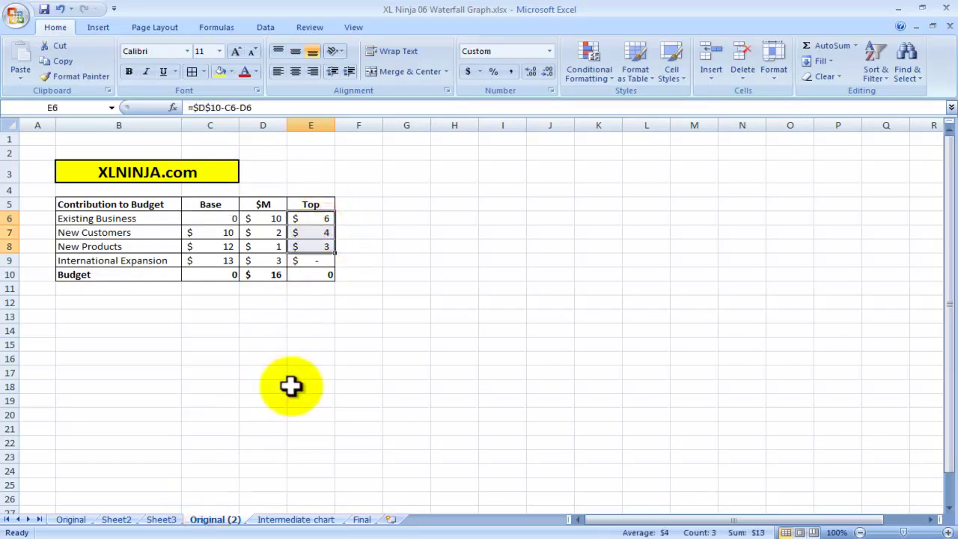
left_click(283, 521)
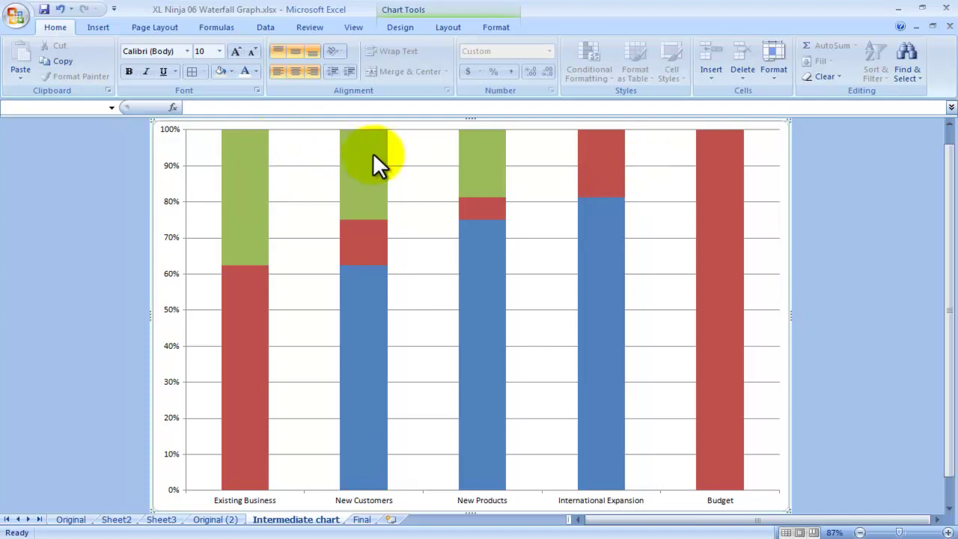
left_click(221, 519)
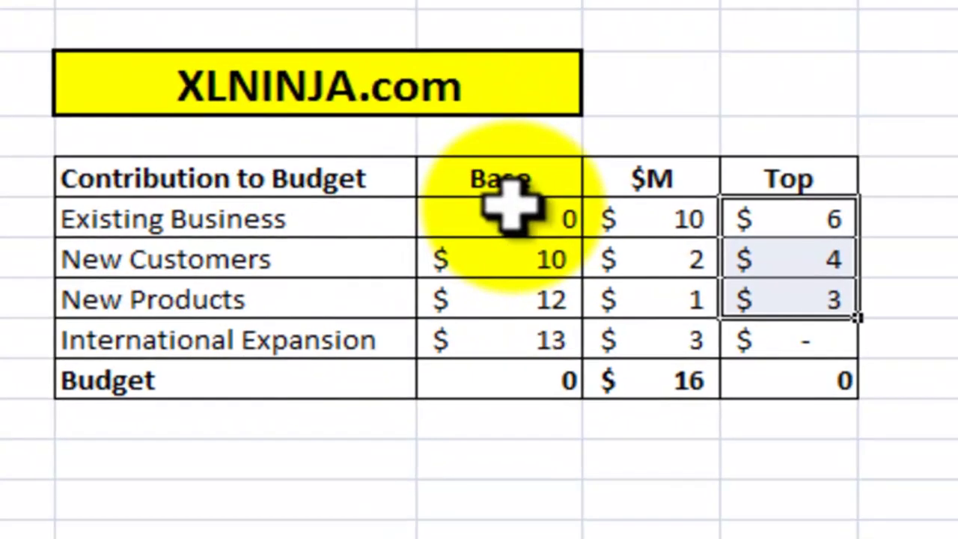
left_click(213, 216)
left_click_drag(509, 206, 514, 314)
left_click(314, 221)
left_click_drag(312, 220, 786, 217)
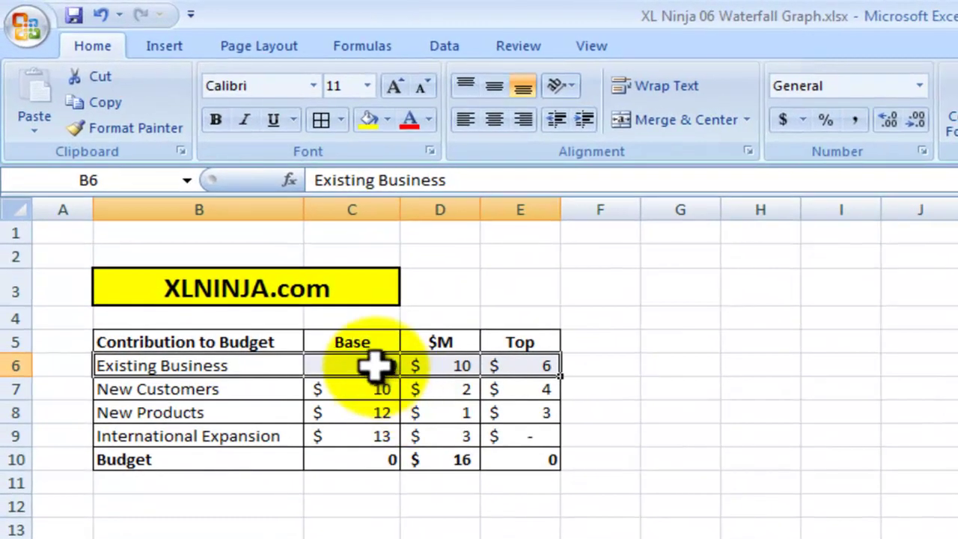
left_click(377, 368)
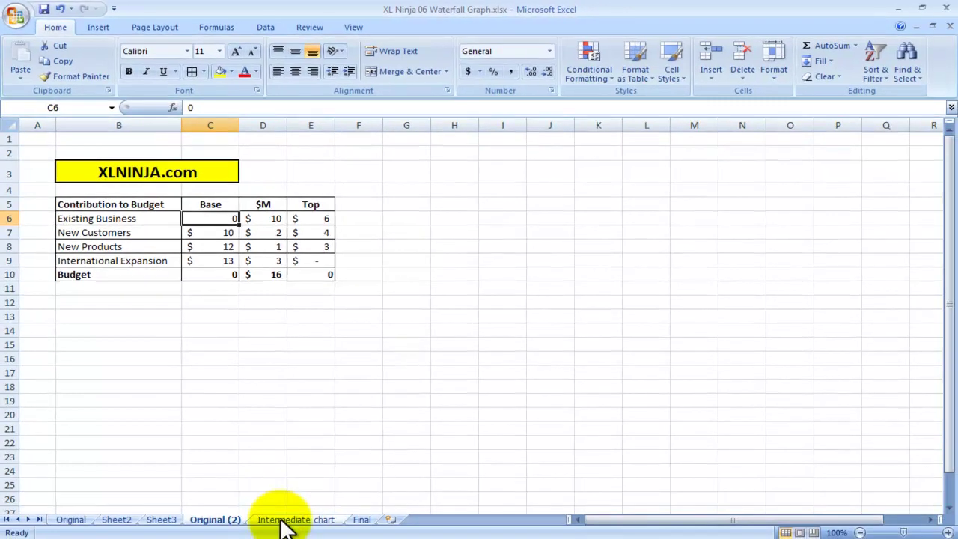
left_click(288, 522)
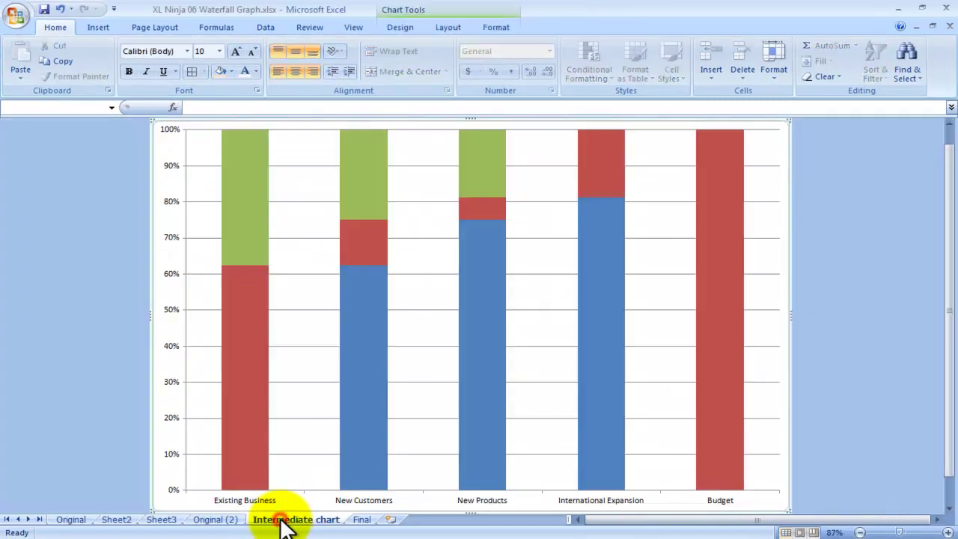
left_click(217, 519)
left_click(137, 231)
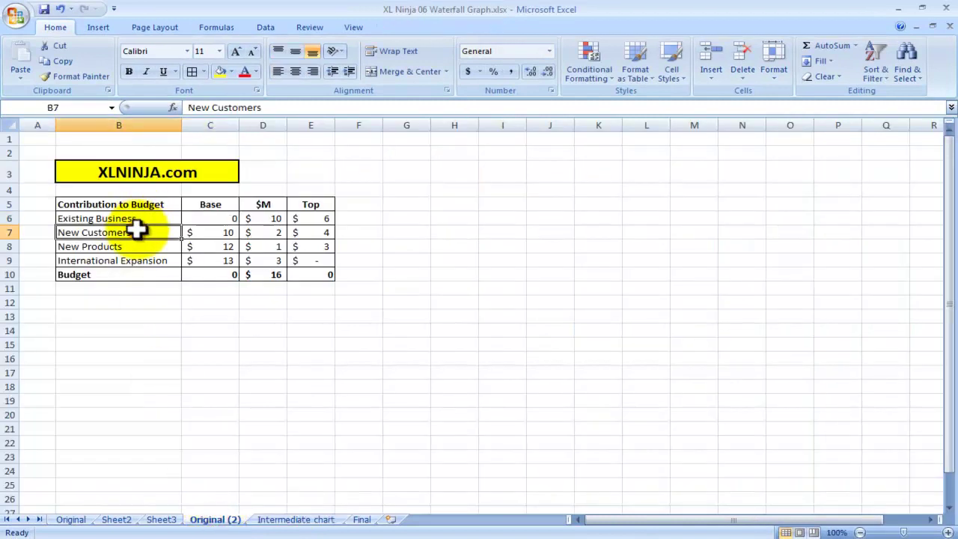
left_click(284, 521)
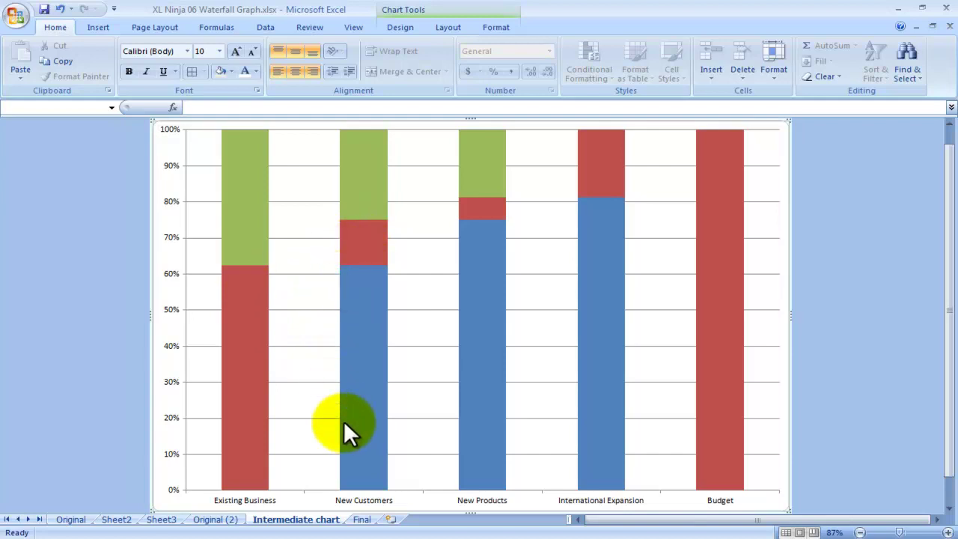
left_click(247, 344)
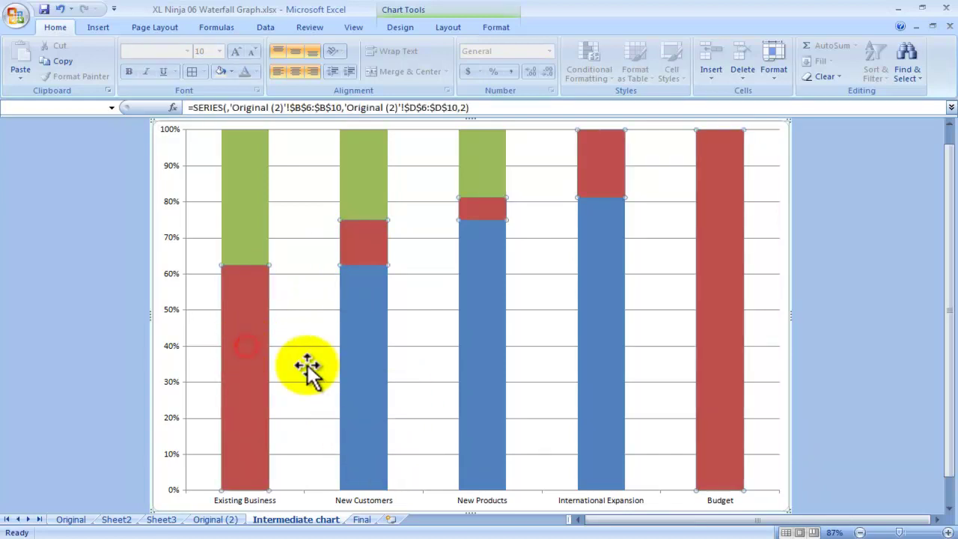
left_click(376, 365)
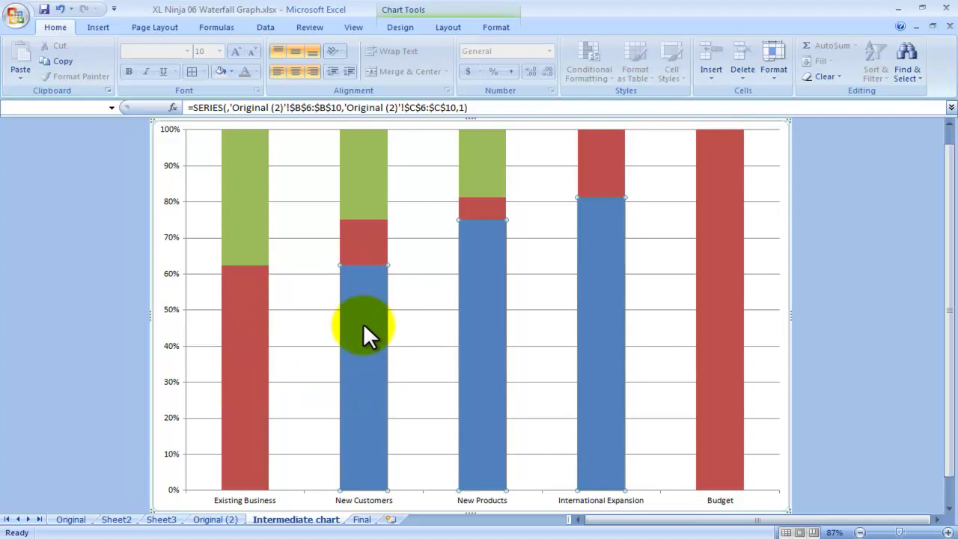
left_click(233, 518)
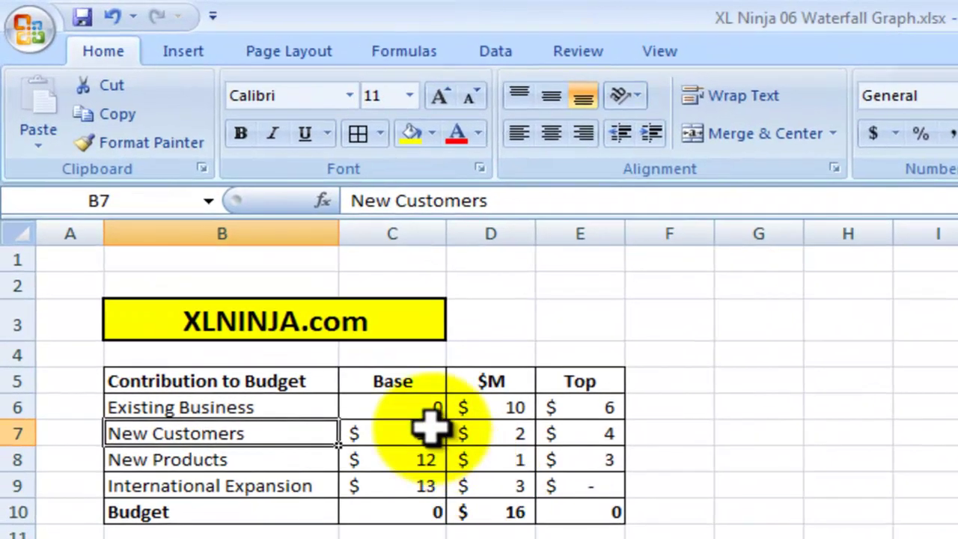
left_click(322, 317)
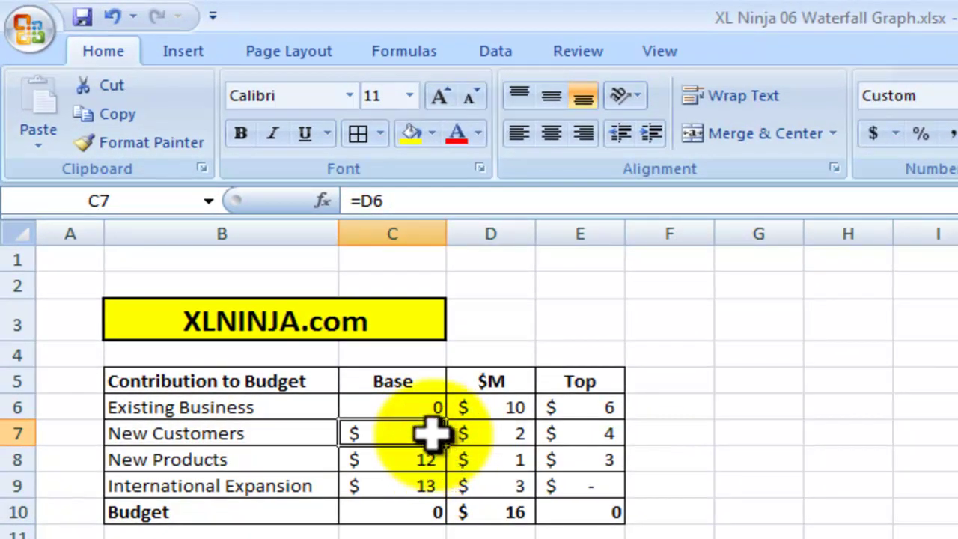
left_click(492, 407)
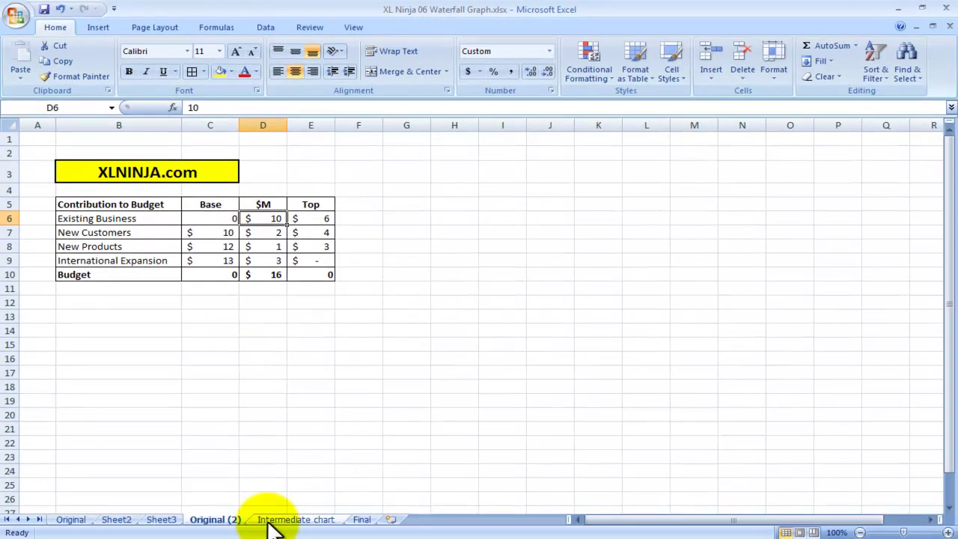
left_click(273, 521)
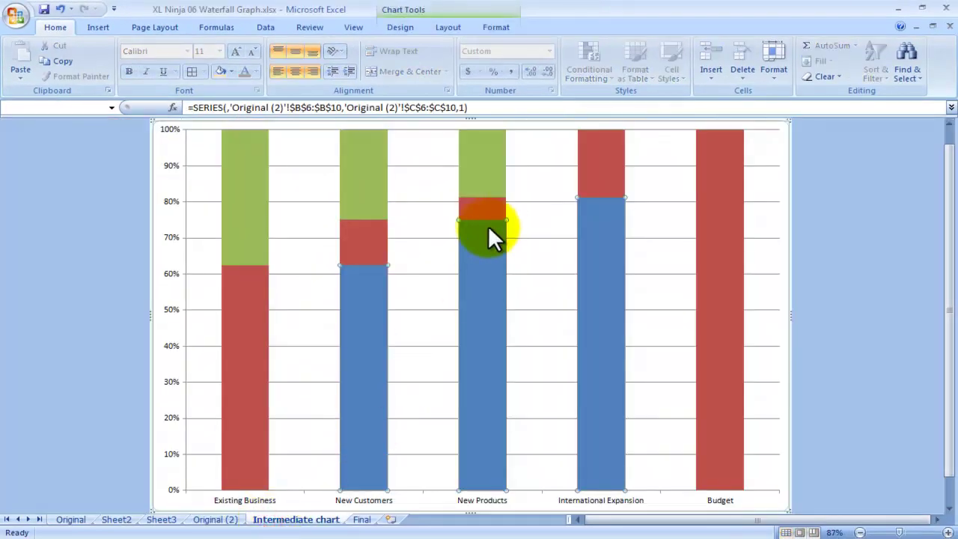
left_click(498, 299)
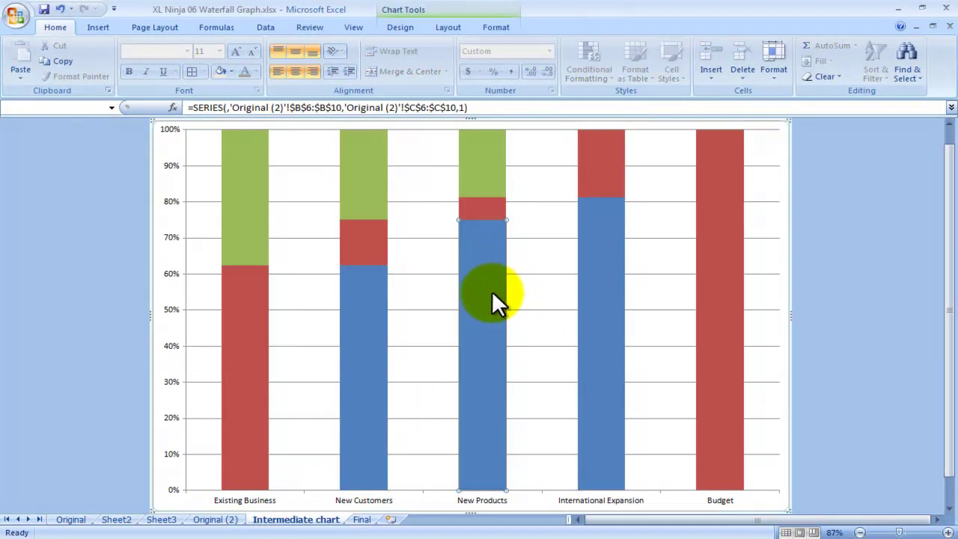
left_click(367, 304)
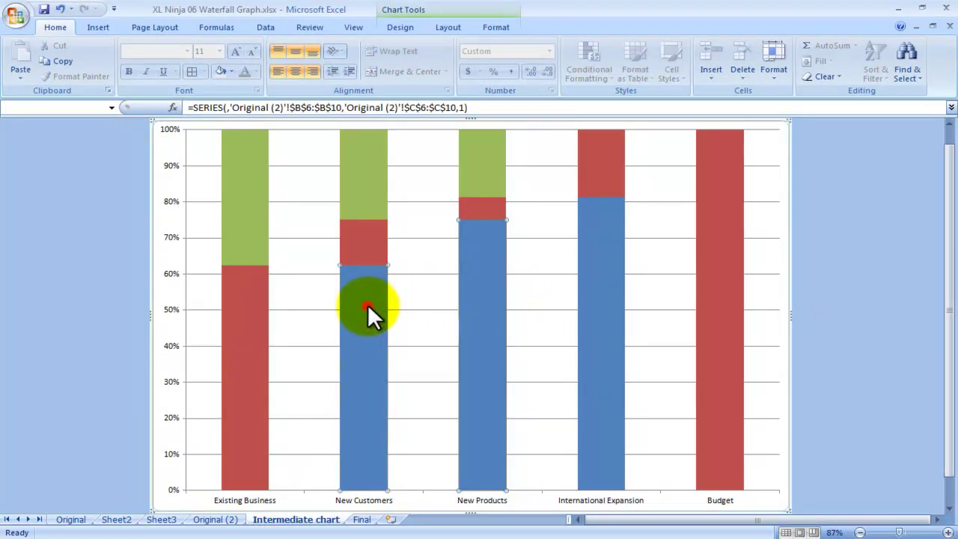
left_click(371, 250)
left_click(370, 245)
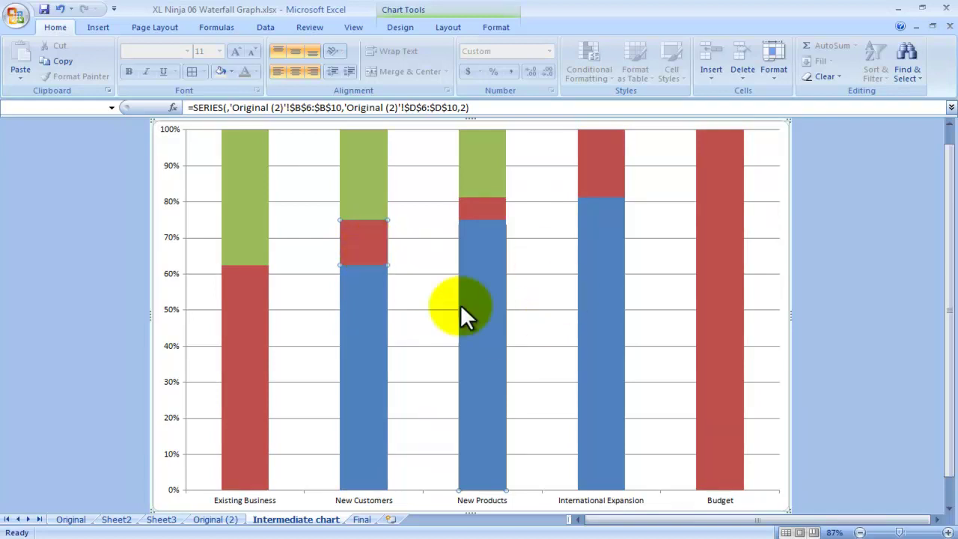
left_click(480, 208)
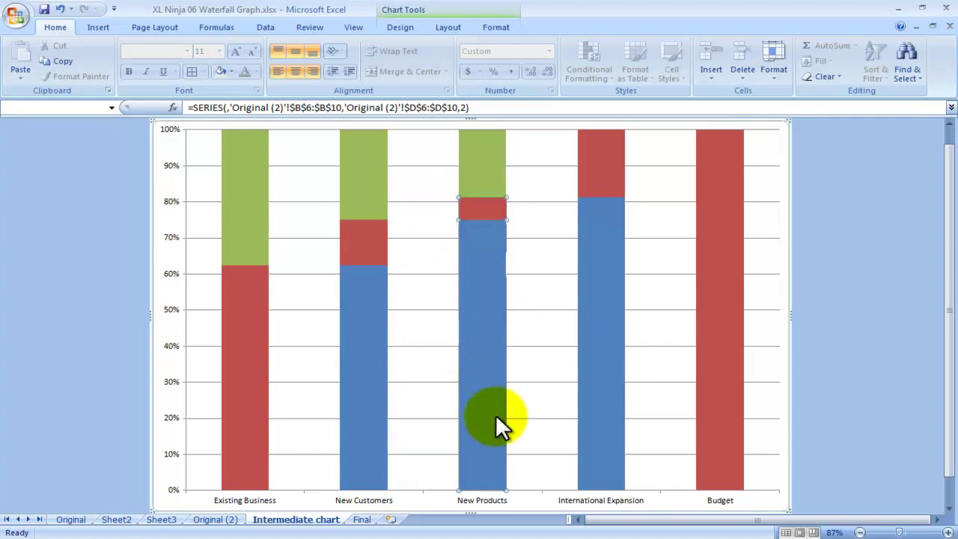
Inspect the Base formulas in cells C8, C7, D7 and C10, then return to the Intermediate chart
left_click(215, 519)
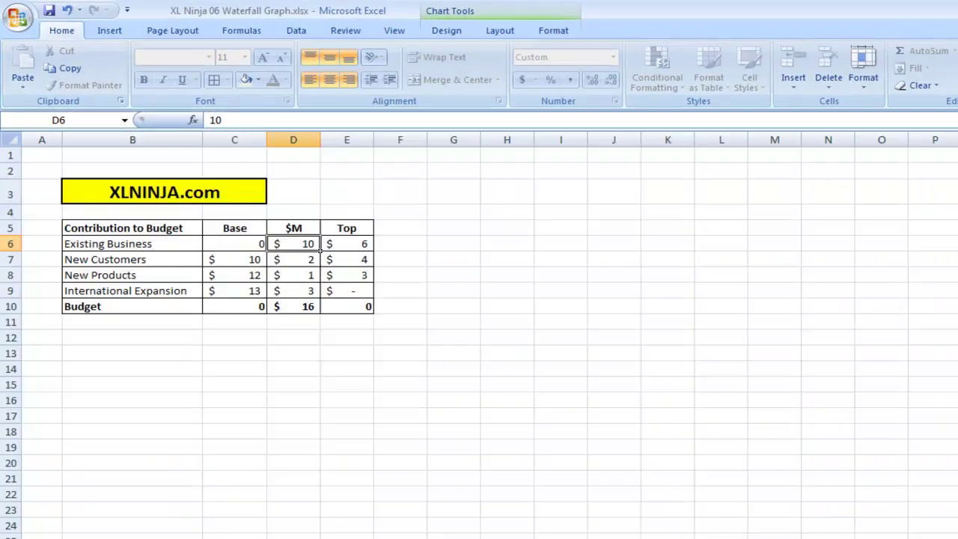
left_click(356, 407)
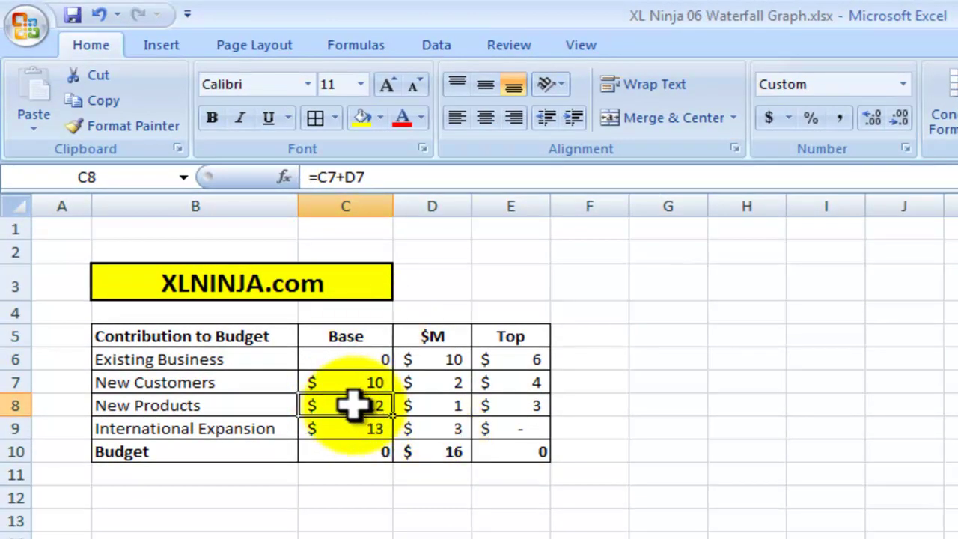
left_click(353, 382)
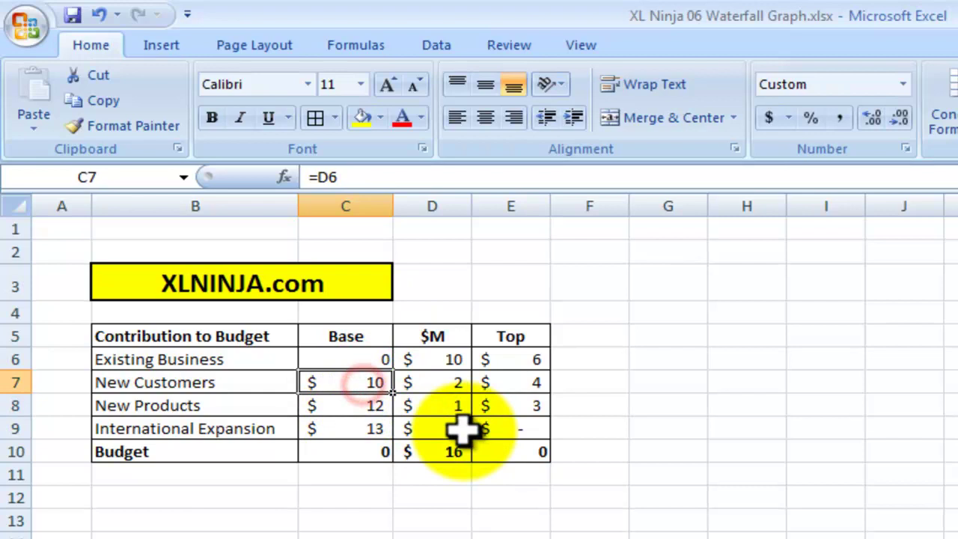
left_click(458, 383)
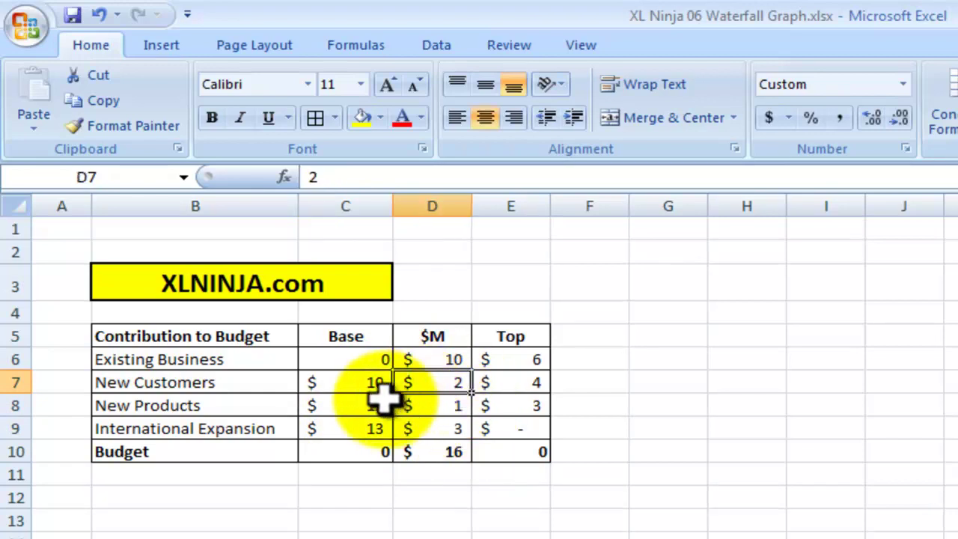
left_click(365, 449)
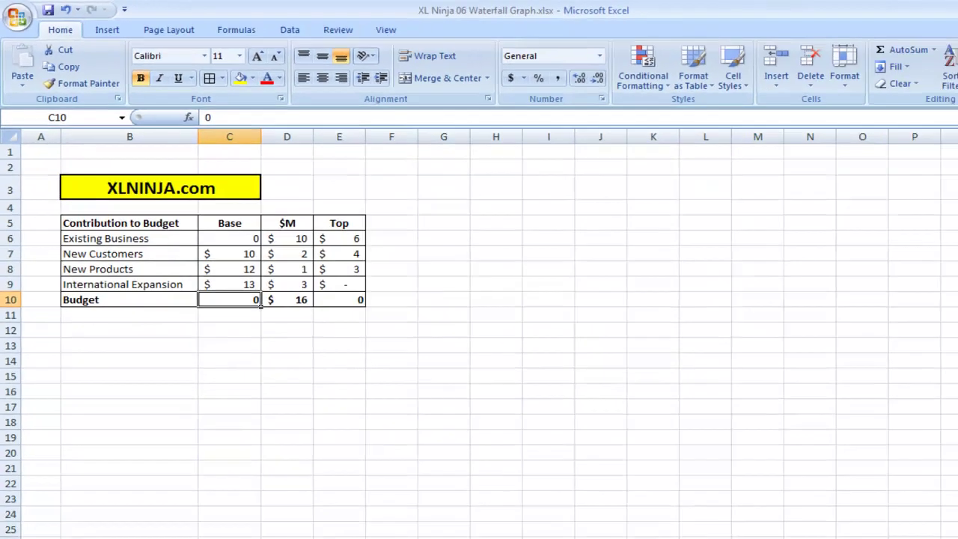
left_click(308, 522)
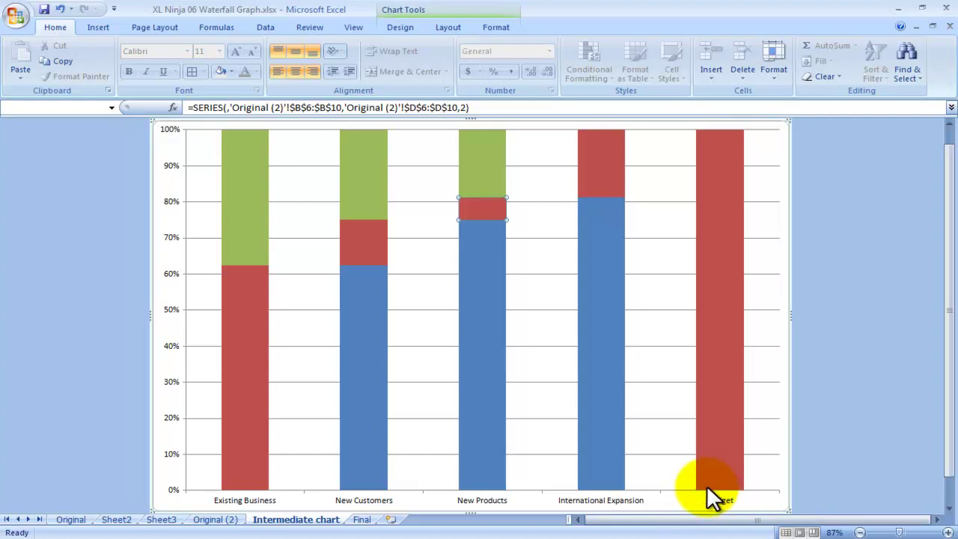
Highlight the Top values and trace E6's formula against C6, D6 and the D10 total
left_click(215, 519)
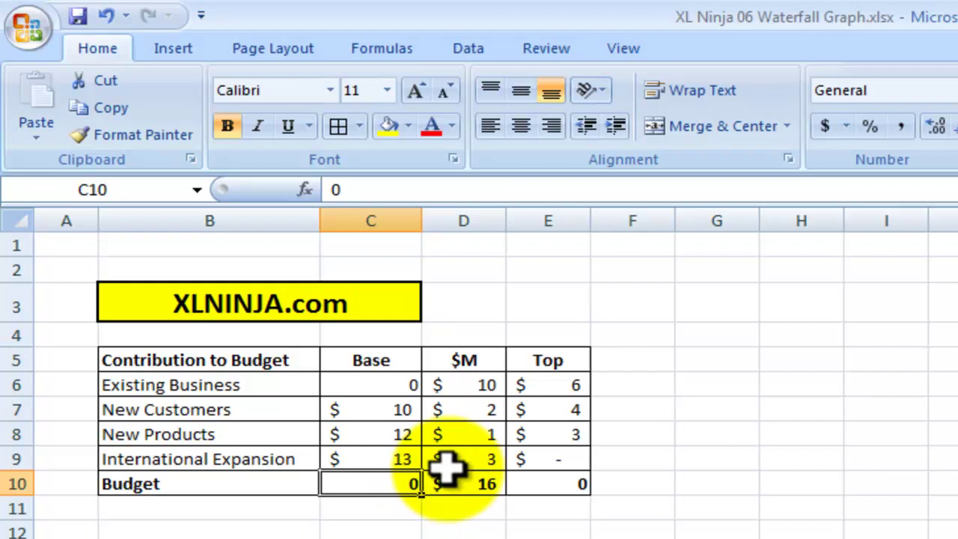
left_click_drag(524, 389, 546, 455)
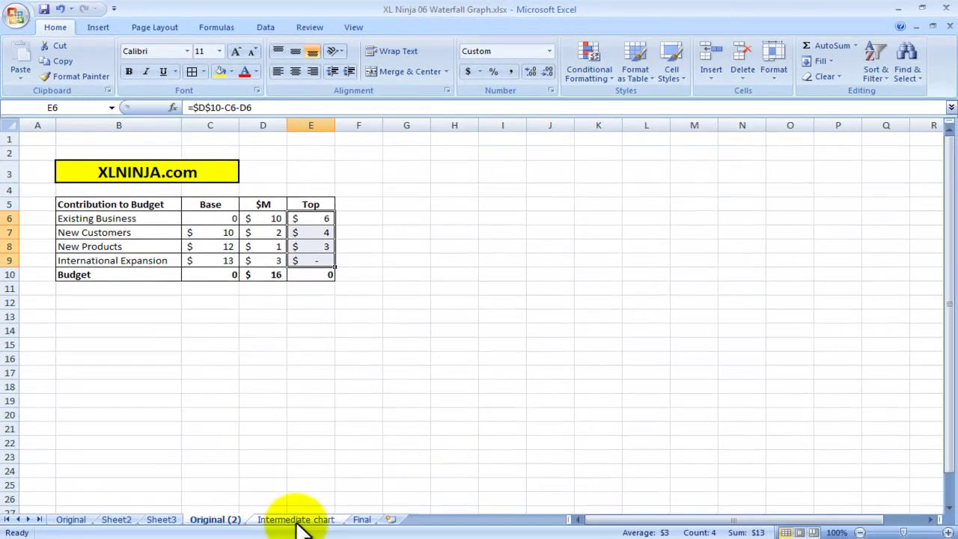
left_click(278, 218)
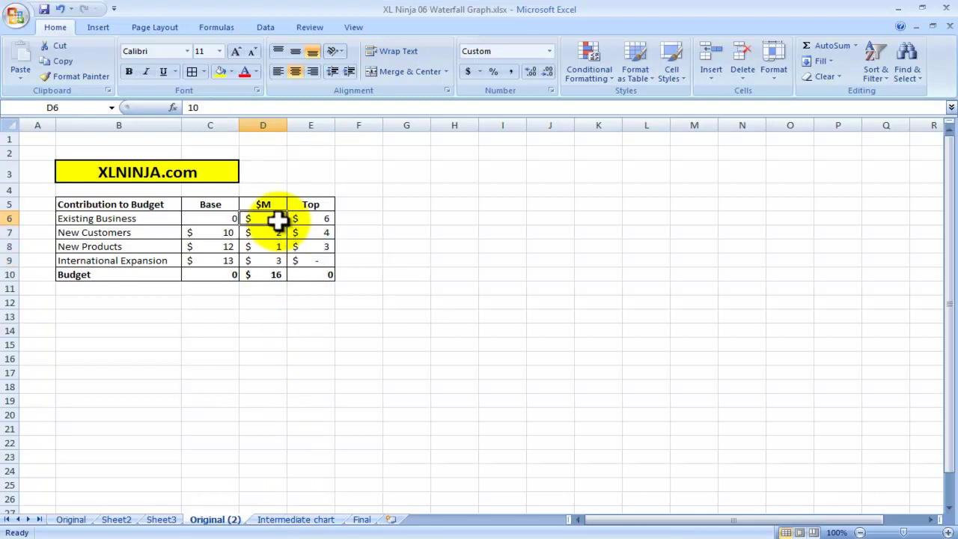
left_click(303, 219)
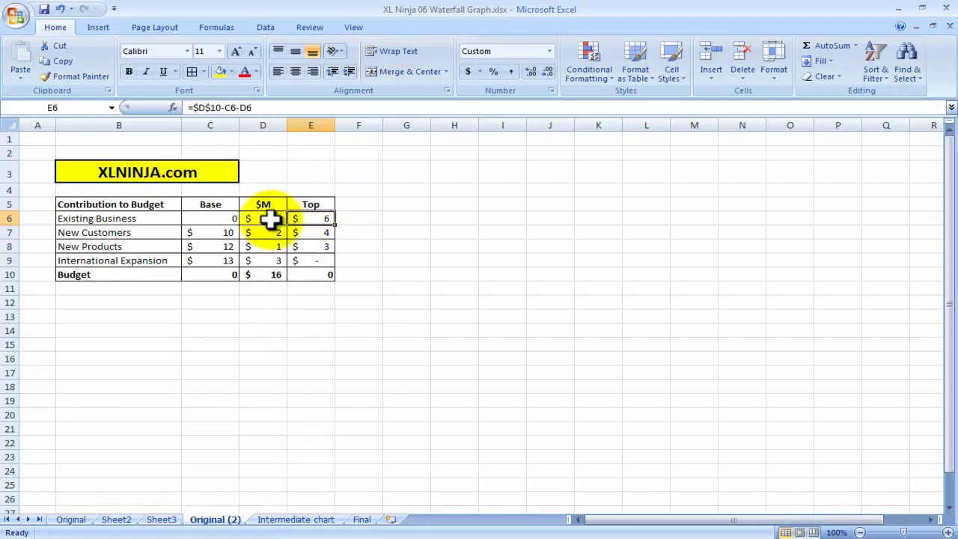
left_click(233, 219)
left_click(255, 219)
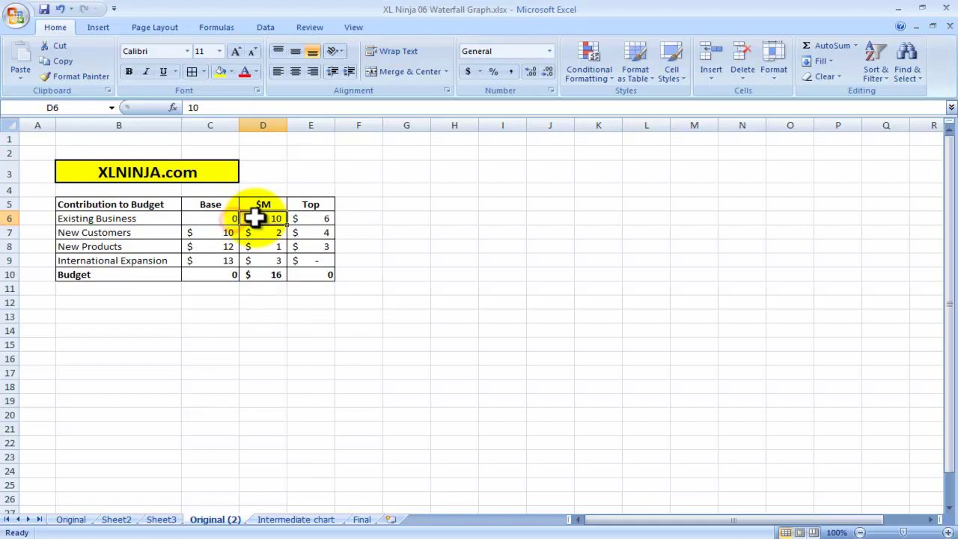
left_click(264, 275)
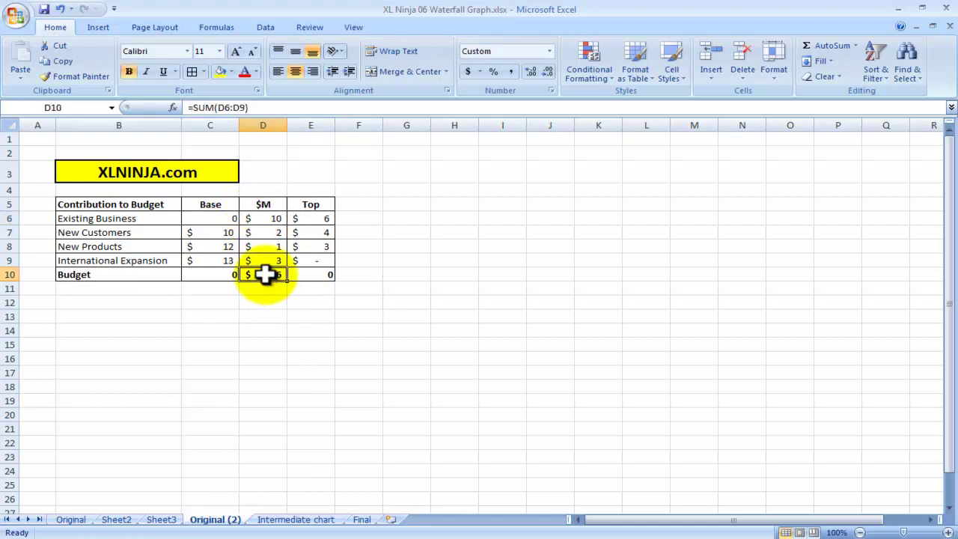
left_click(322, 218)
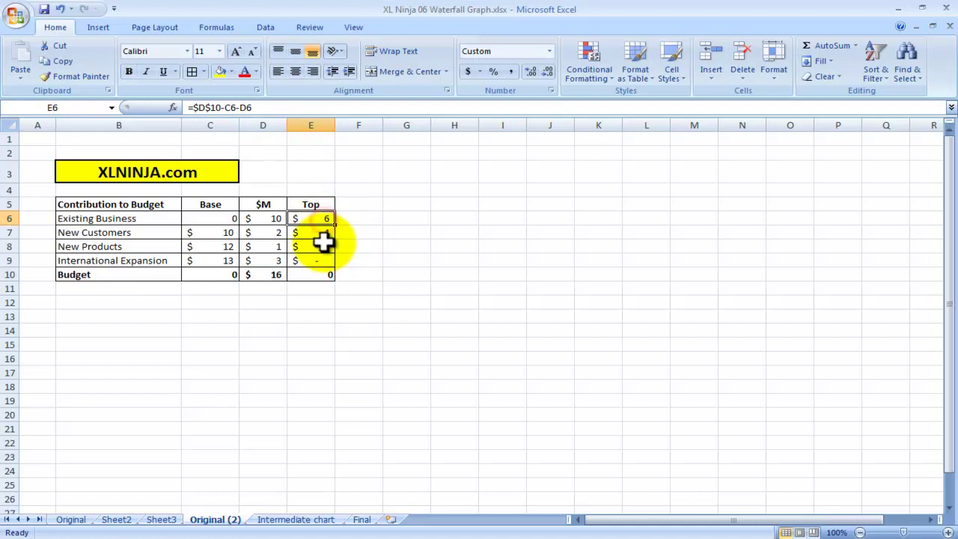
Trace the New Customers Top formula in E7 from C7, D7 and D10, comparing with the Intermediate chart
left_click(146, 237)
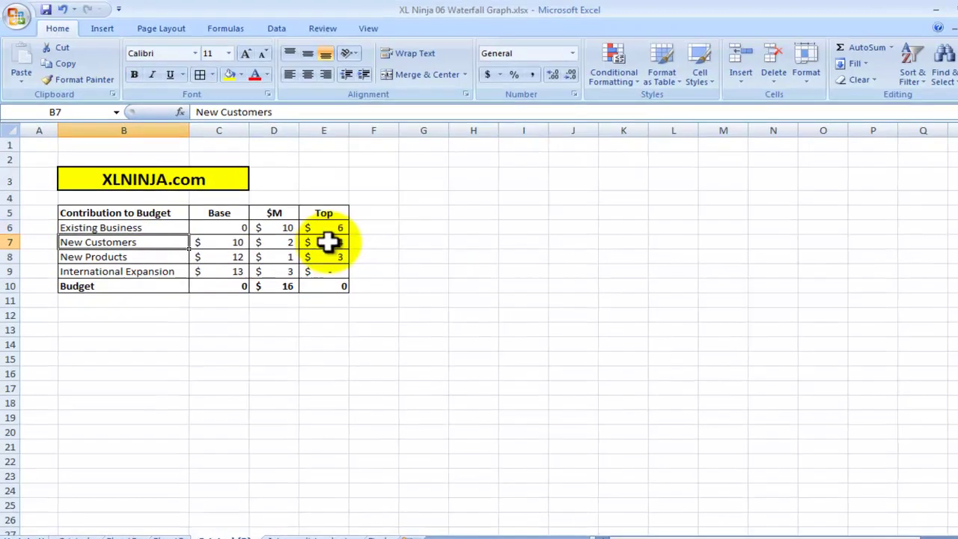
left_click(328, 241)
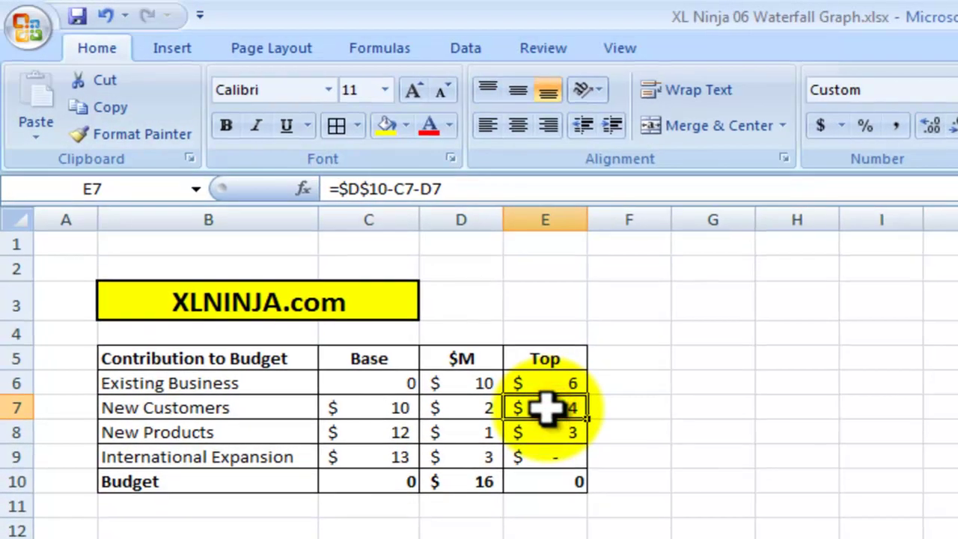
left_click(231, 241)
left_click(464, 404)
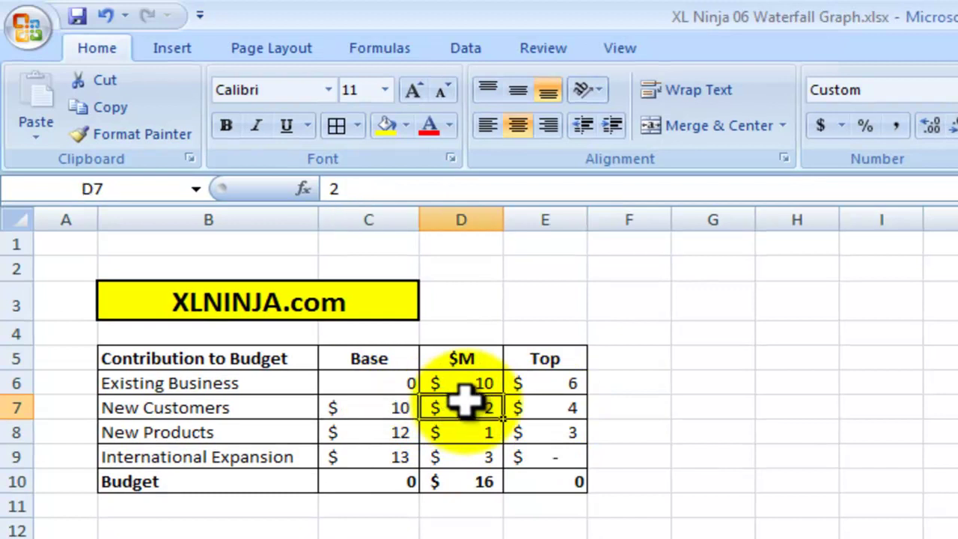
left_click(470, 481)
left_click(541, 405)
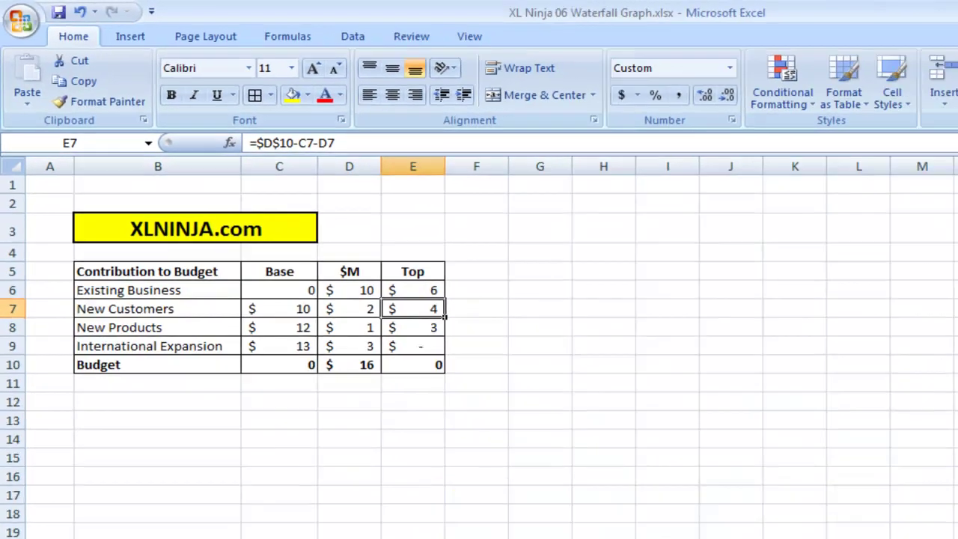
left_click(296, 520)
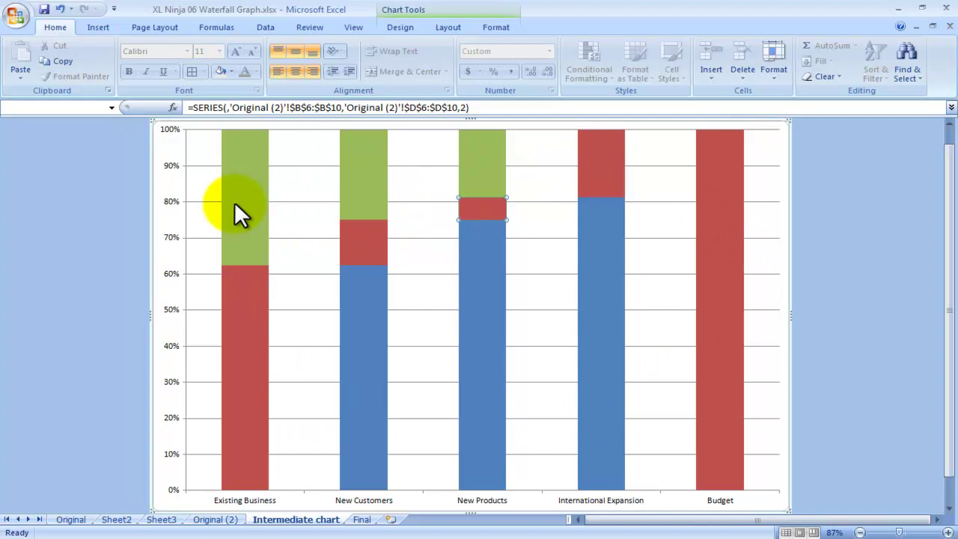
left_click(212, 521)
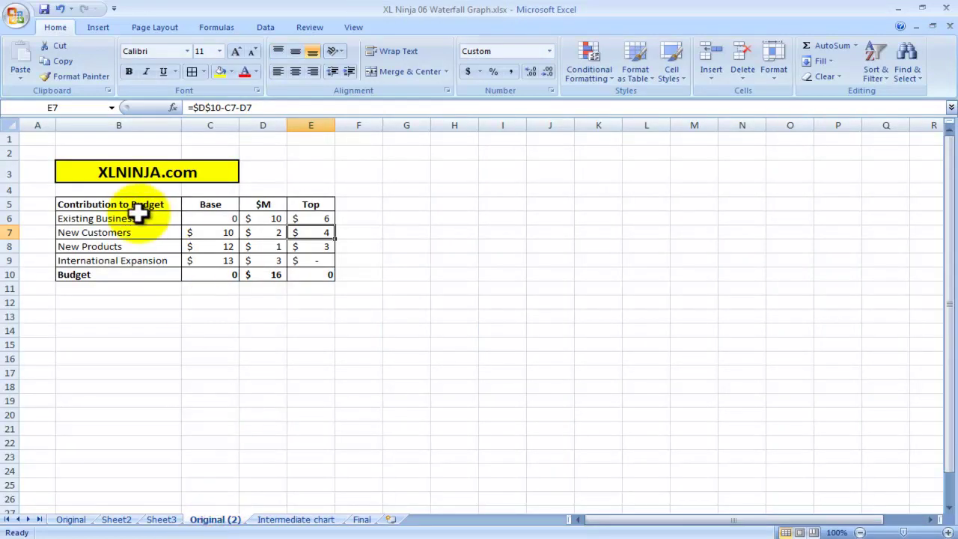
Insert a 100% stacked column chart from the budget table B6:E10
left_click_drag(139, 214, 303, 275)
left_click(107, 27)
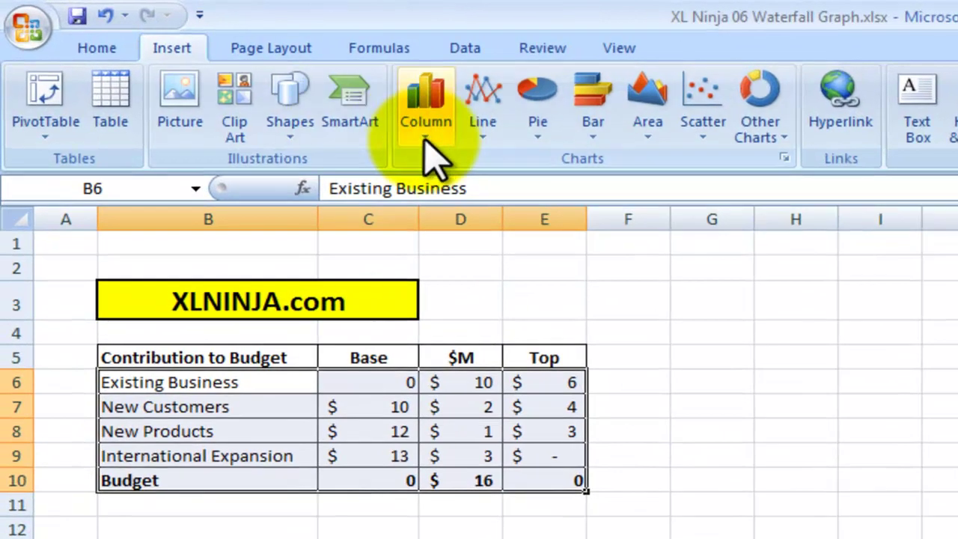
left_click(425, 137)
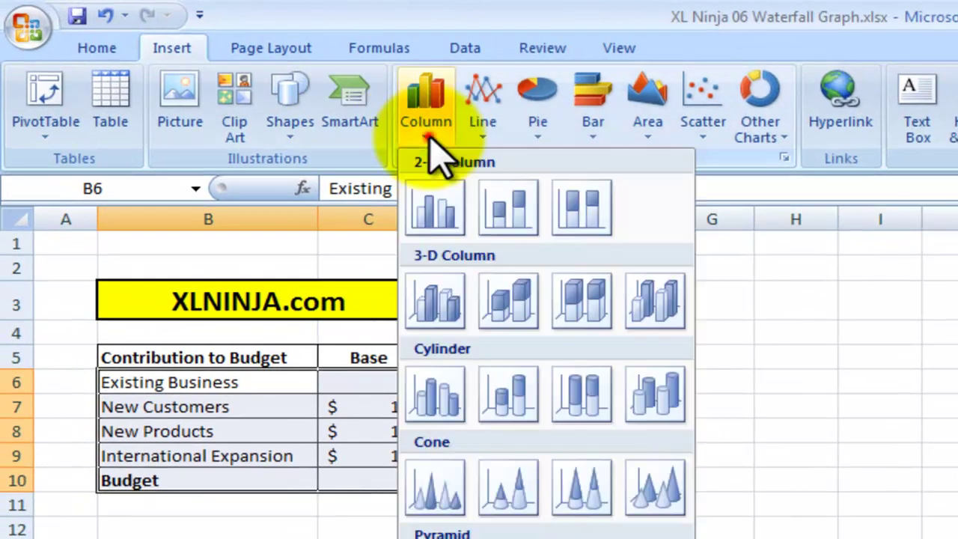
left_click(594, 218)
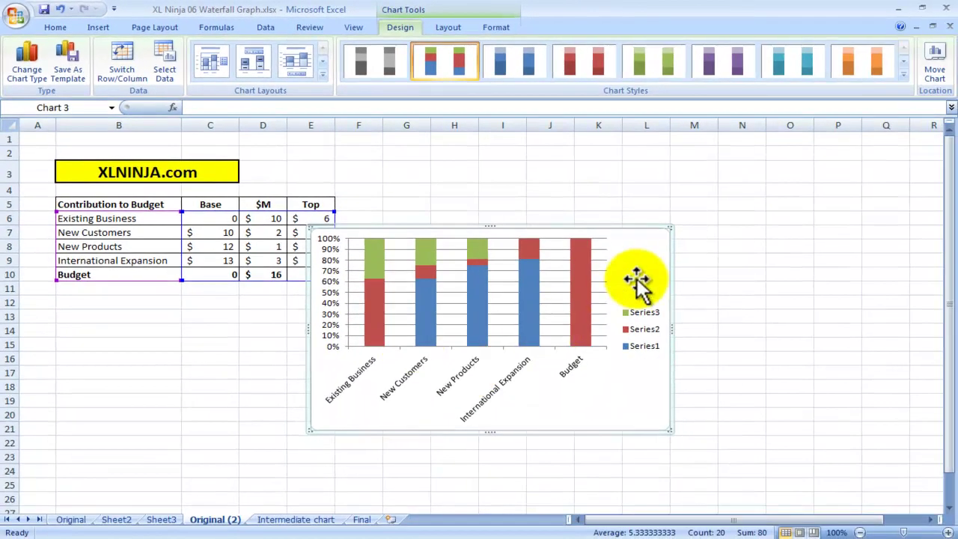
Move the chart onto its own new sheet, Chart3
right_click(637, 280)
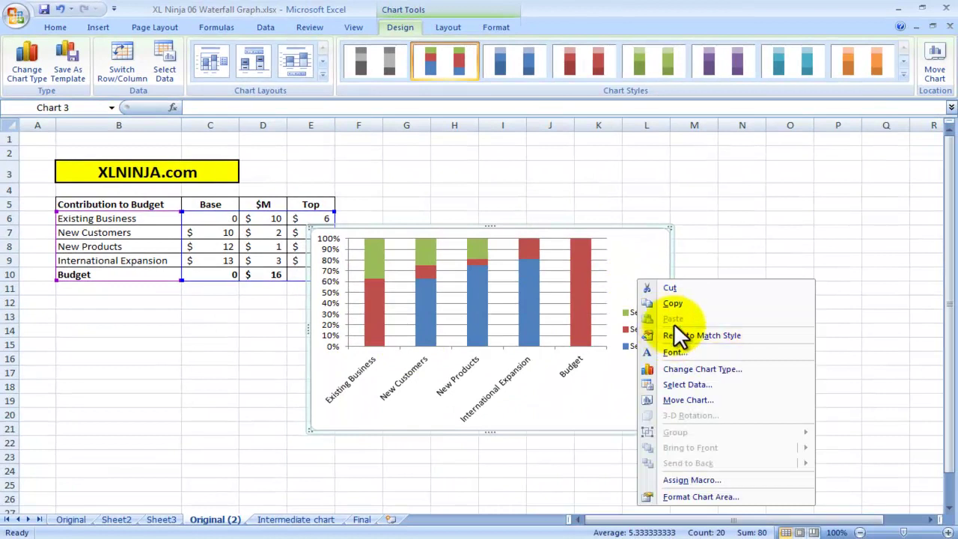
left_click(681, 399)
left_click(291, 275)
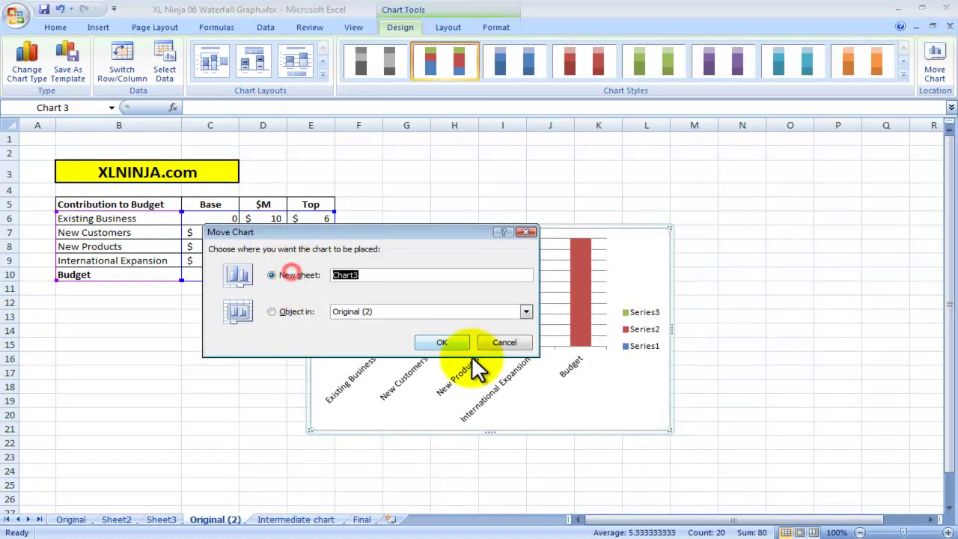
left_click(441, 344)
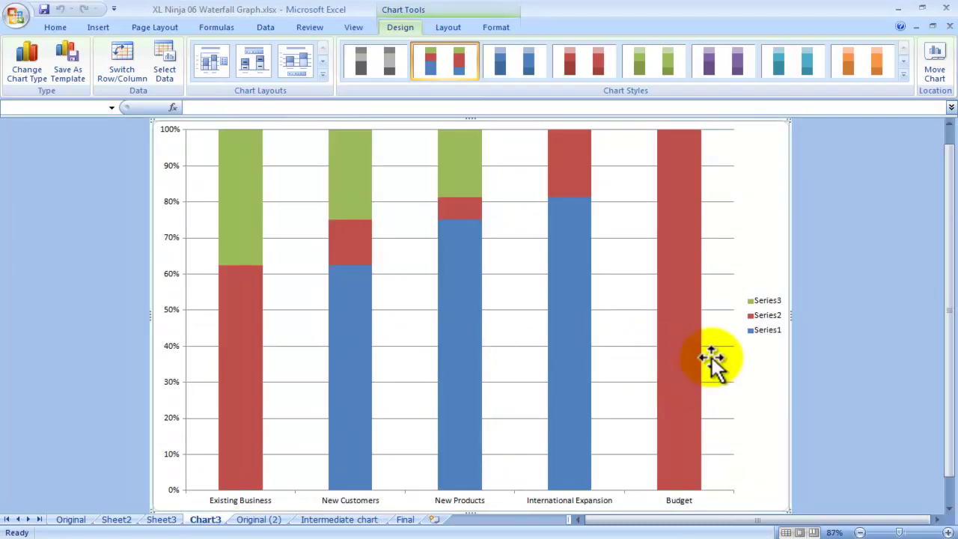
Delete the legend and apply the glossy multicolour gradient chart style
left_click(772, 331)
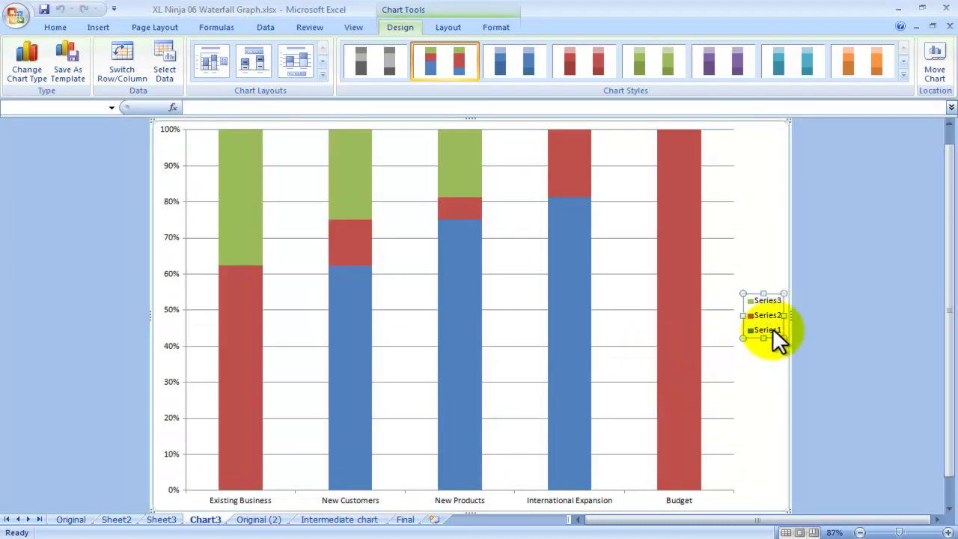
key("Delete")
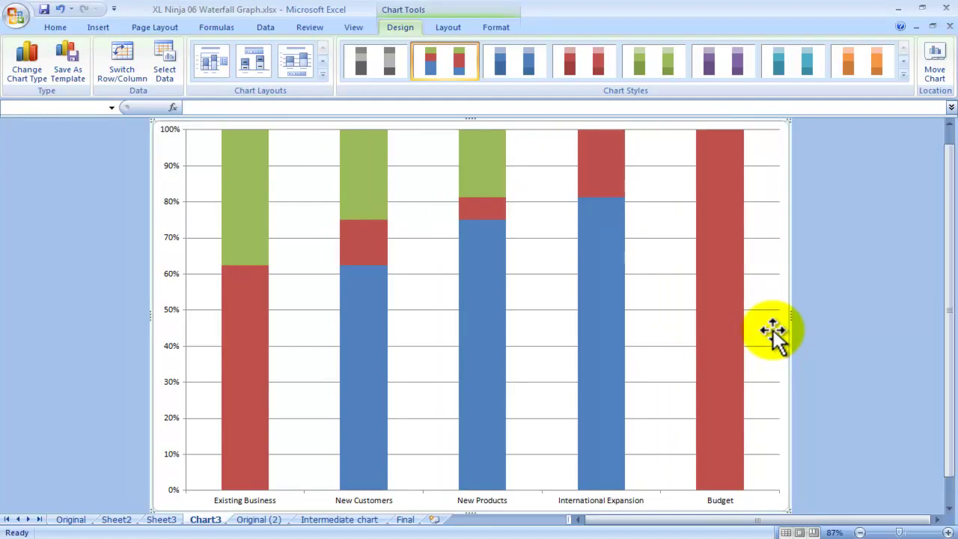
left_click(904, 75)
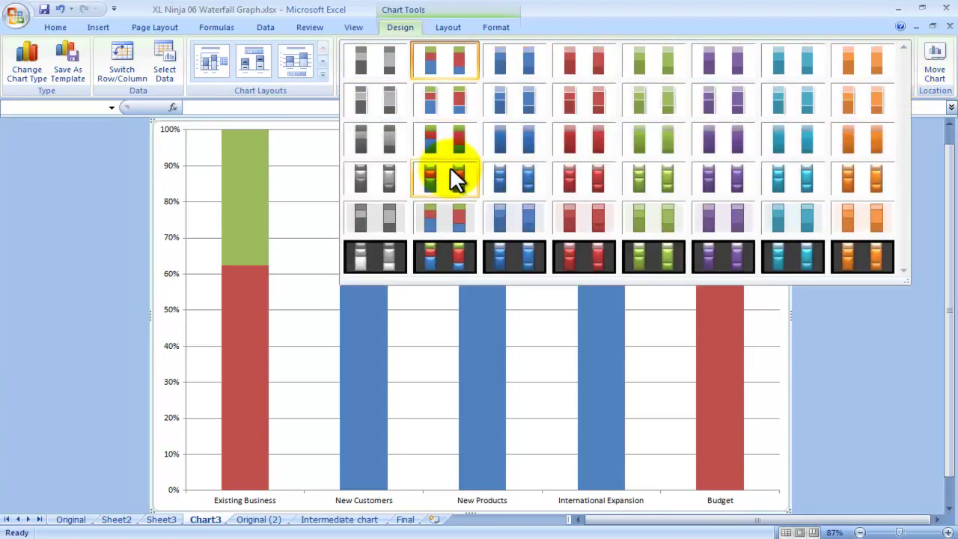
left_click(453, 174)
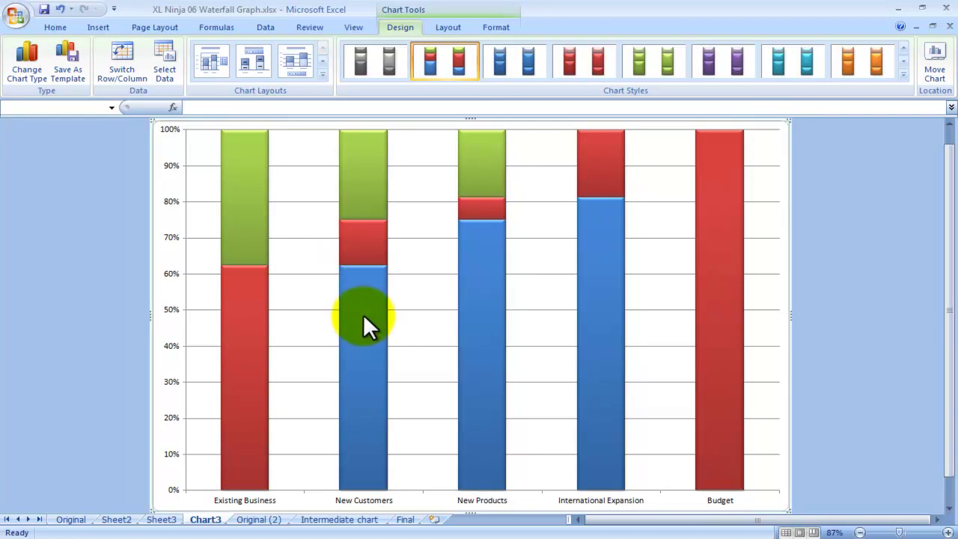
Select only the Budget bar within the red series
left_click(718, 309)
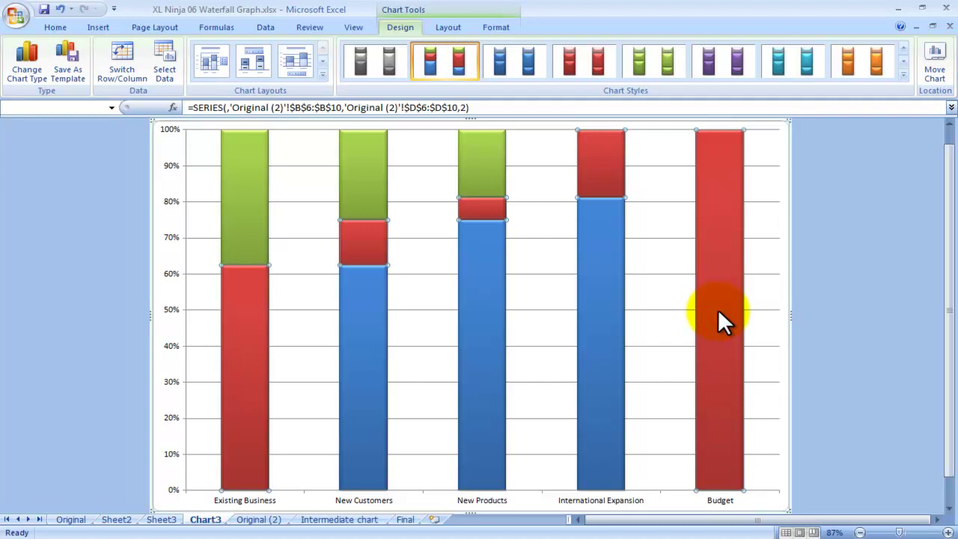
left_click(718, 309)
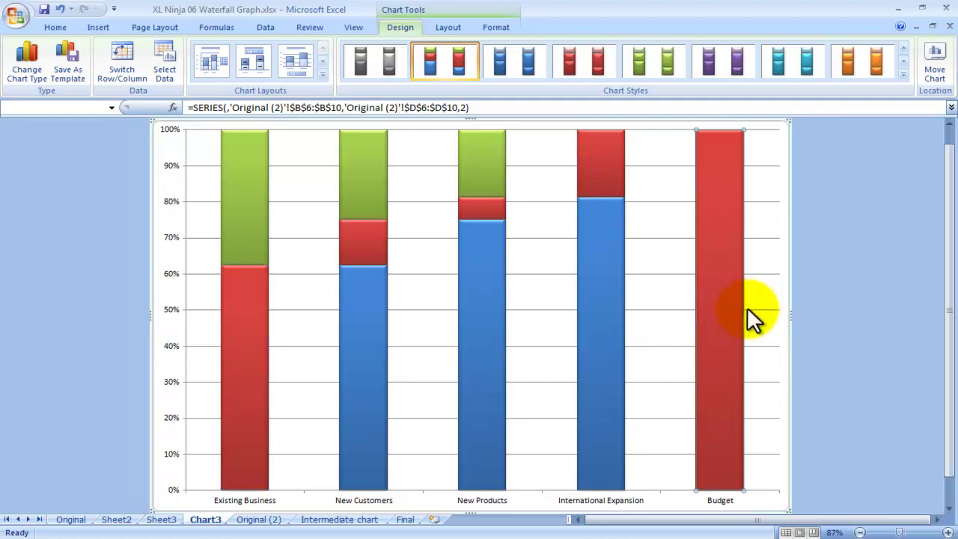
right_click(721, 310)
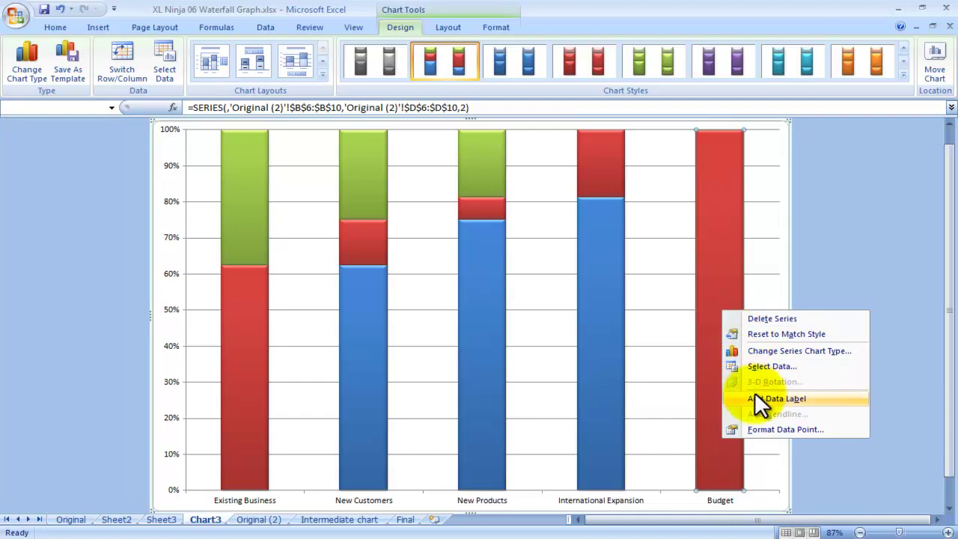
left_click(889, 292)
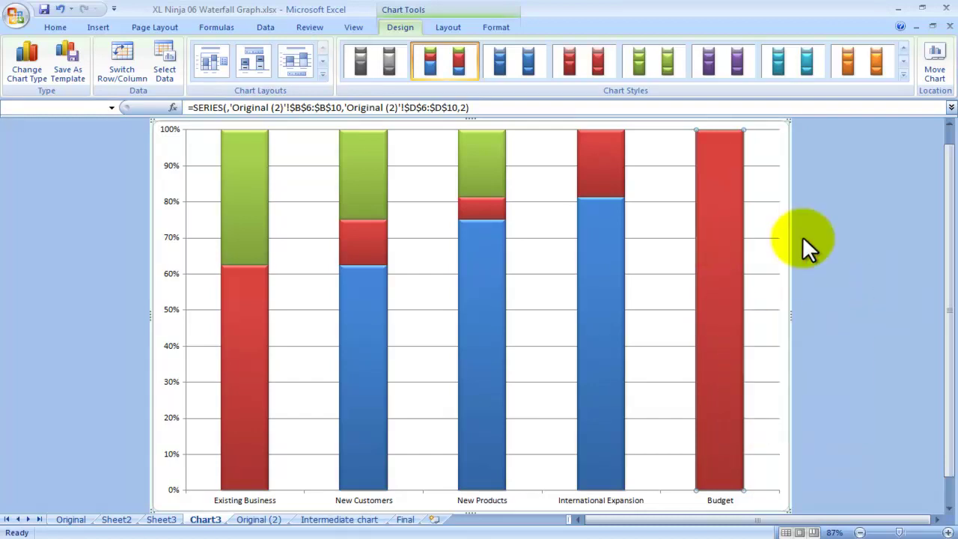
left_click(835, 236)
right_click(709, 234)
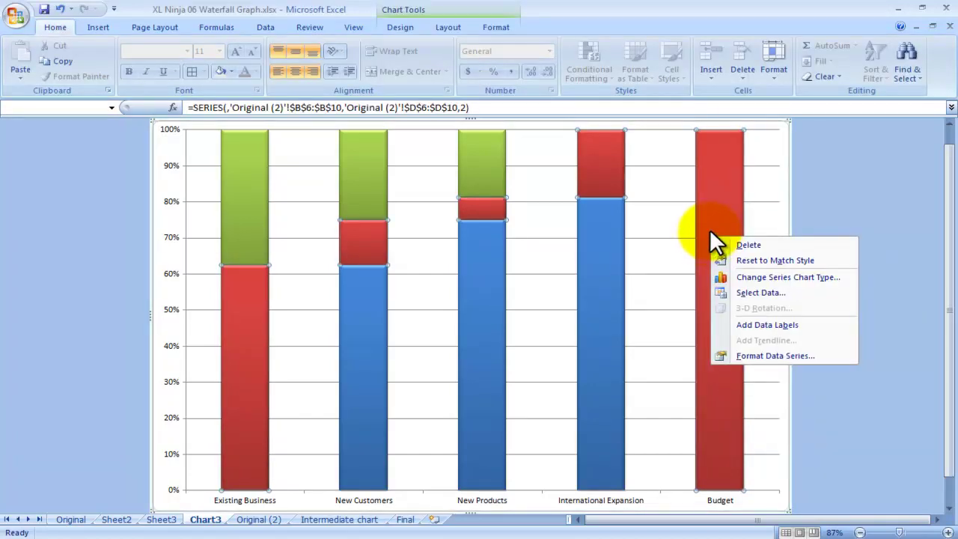
key("Escape")
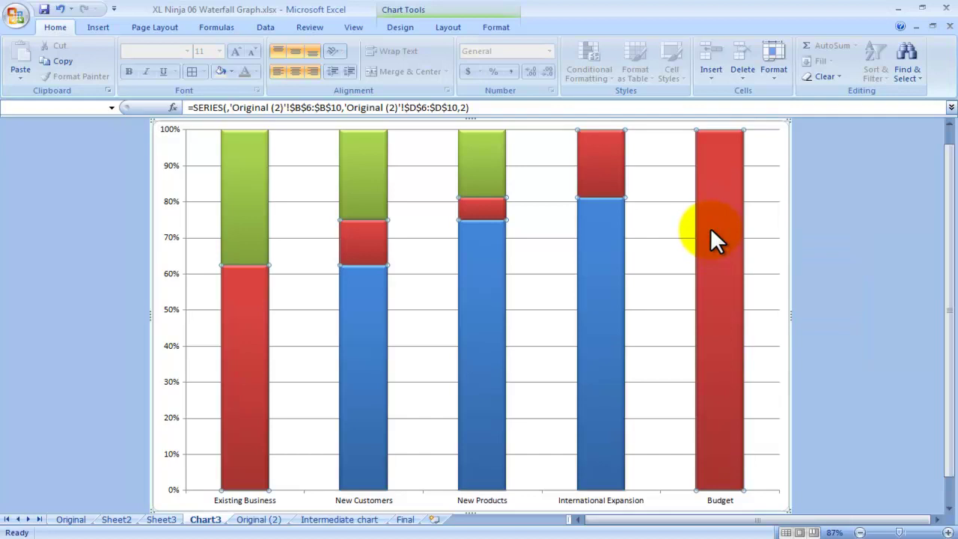
left_click(710, 228)
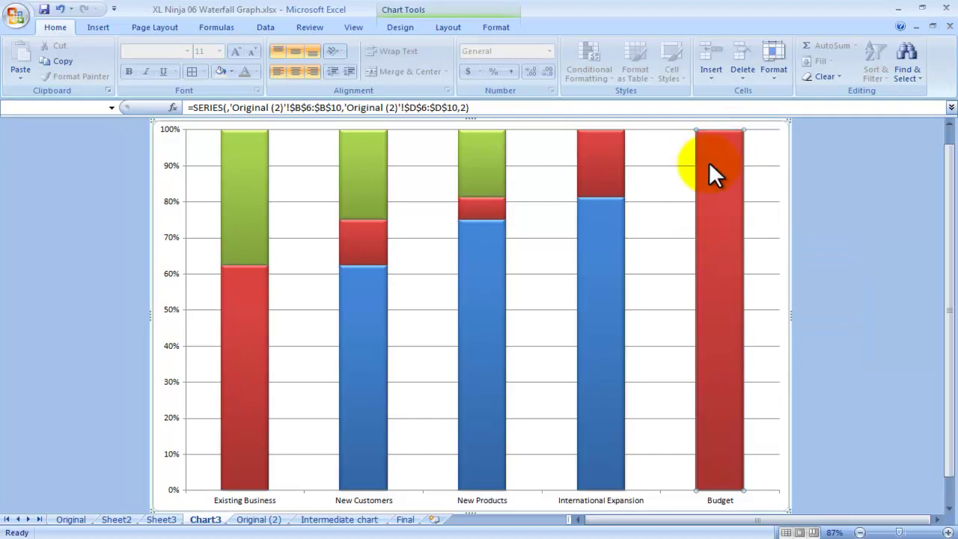
right_click(705, 248)
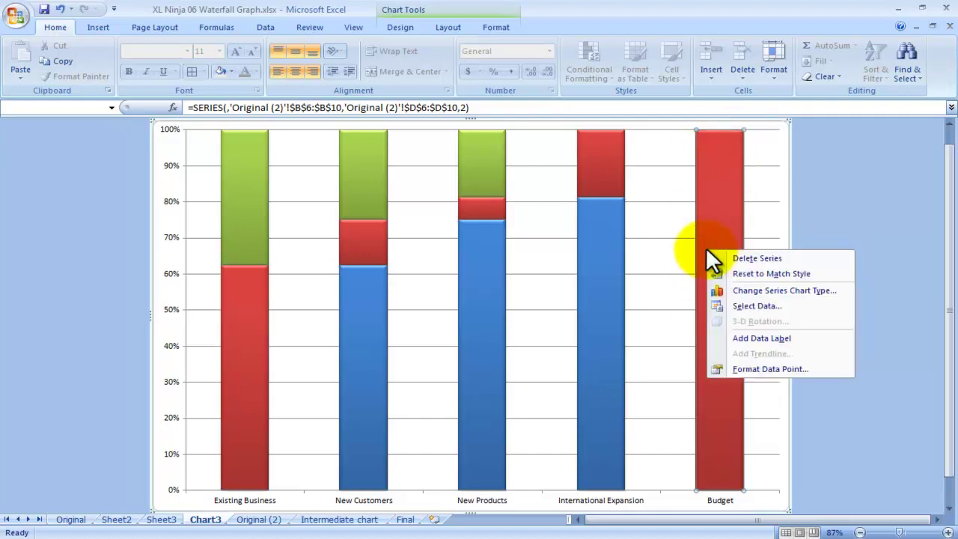
Give the Budget data point a solid dark blue fill
left_click(752, 369)
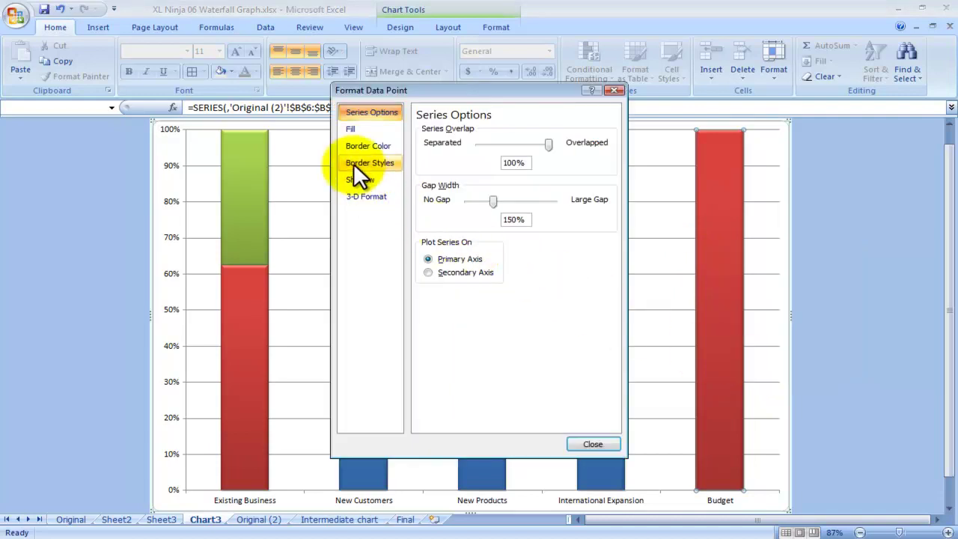
left_click(349, 129)
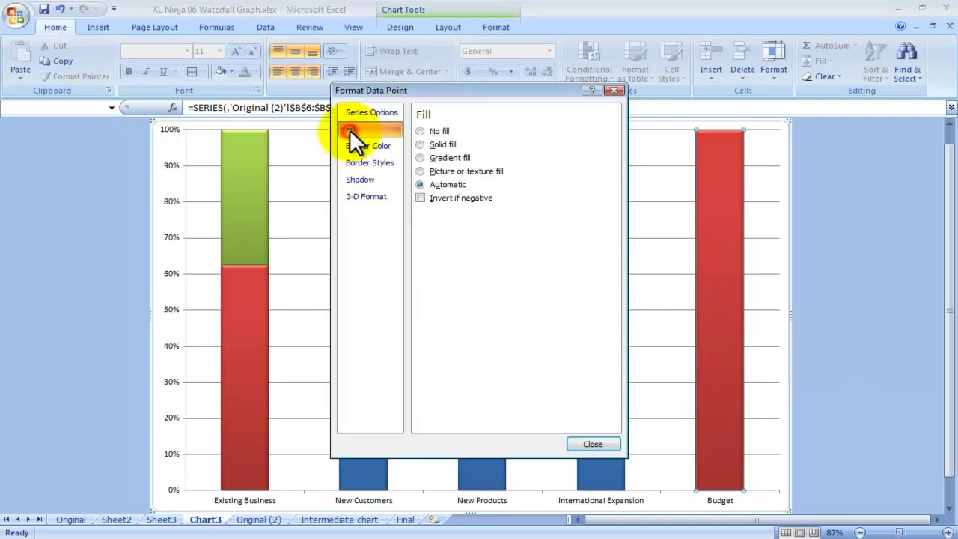
left_click(421, 144)
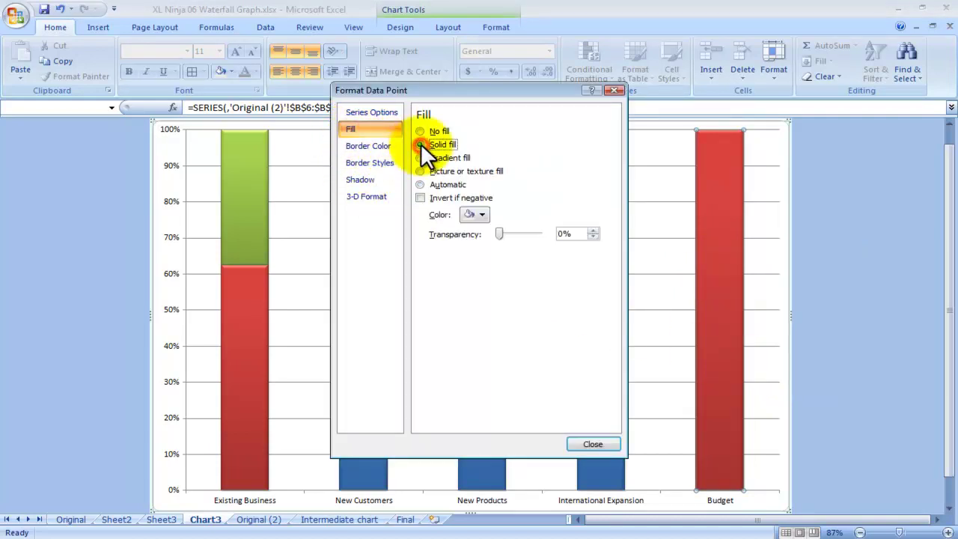
left_click(481, 215)
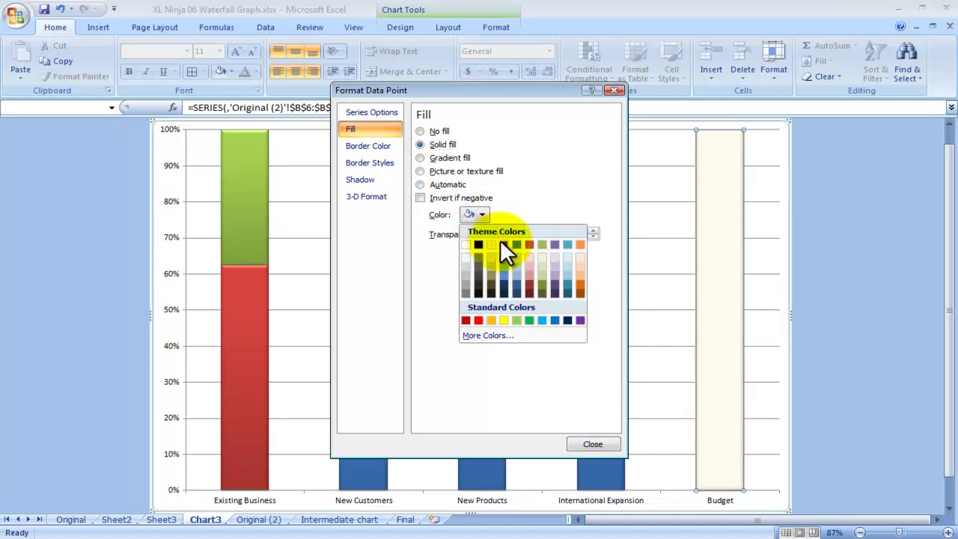
left_click(503, 242)
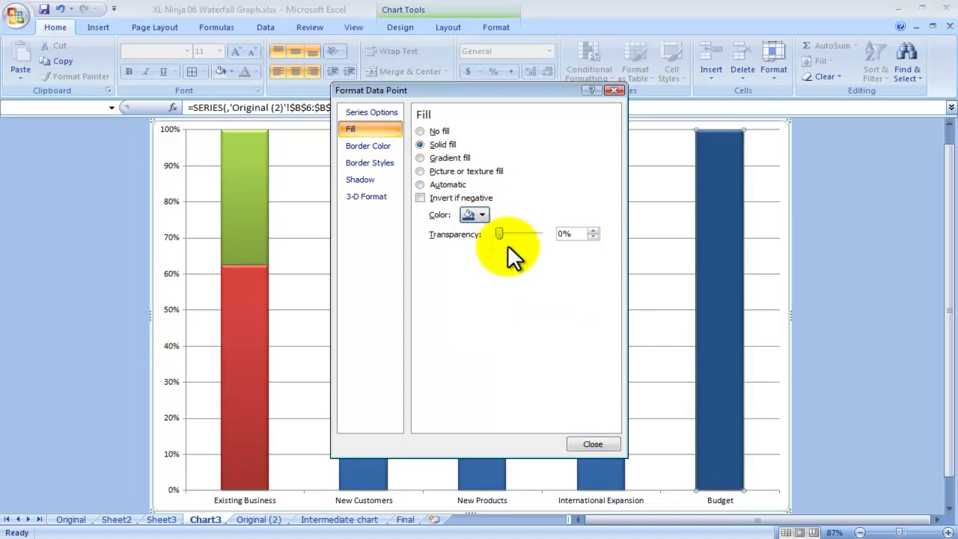
left_click(603, 445)
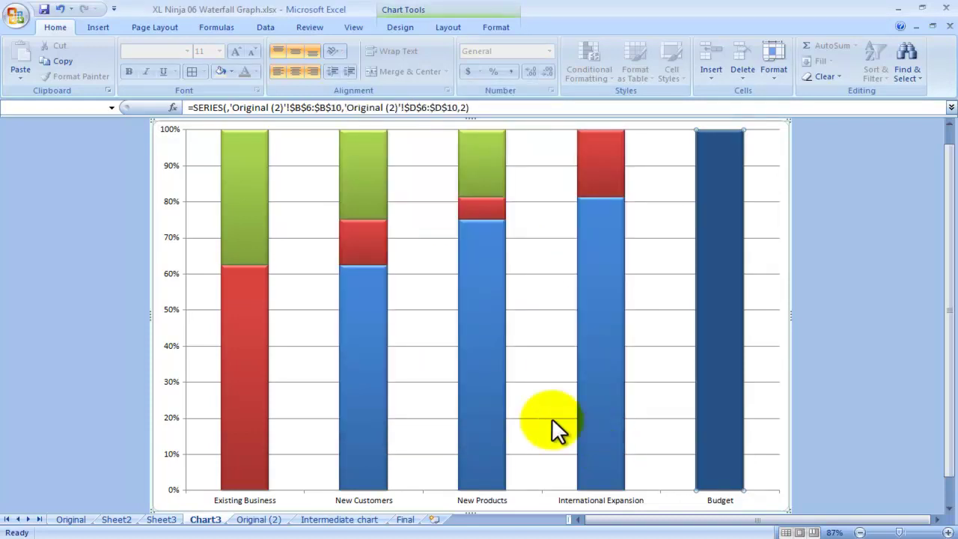
Set the blue Base series to No fill and No line border
left_click(369, 407)
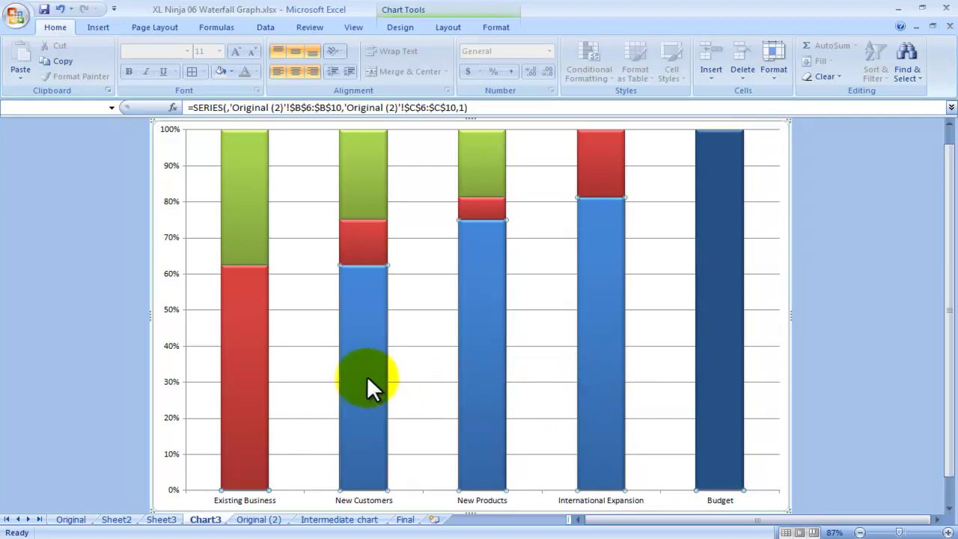
right_click(372, 388)
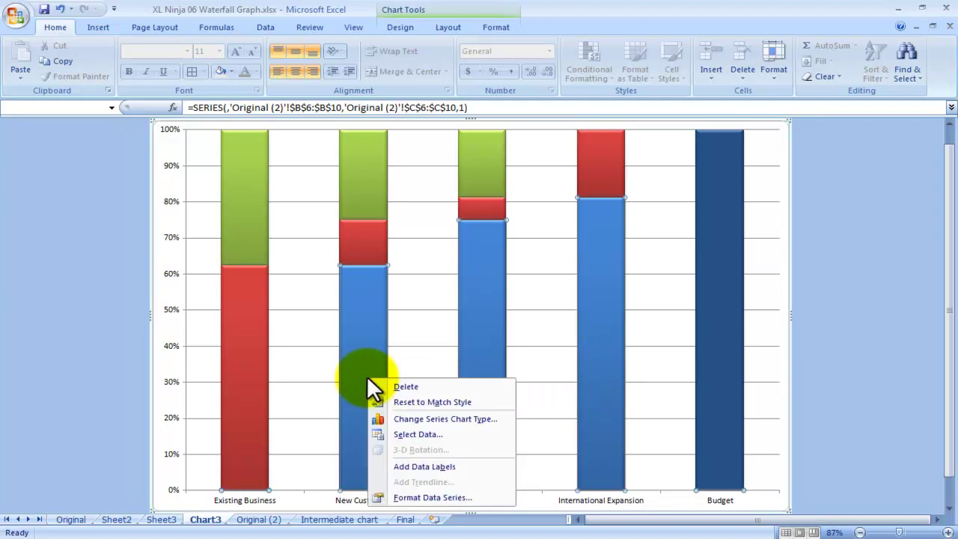
left_click(423, 498)
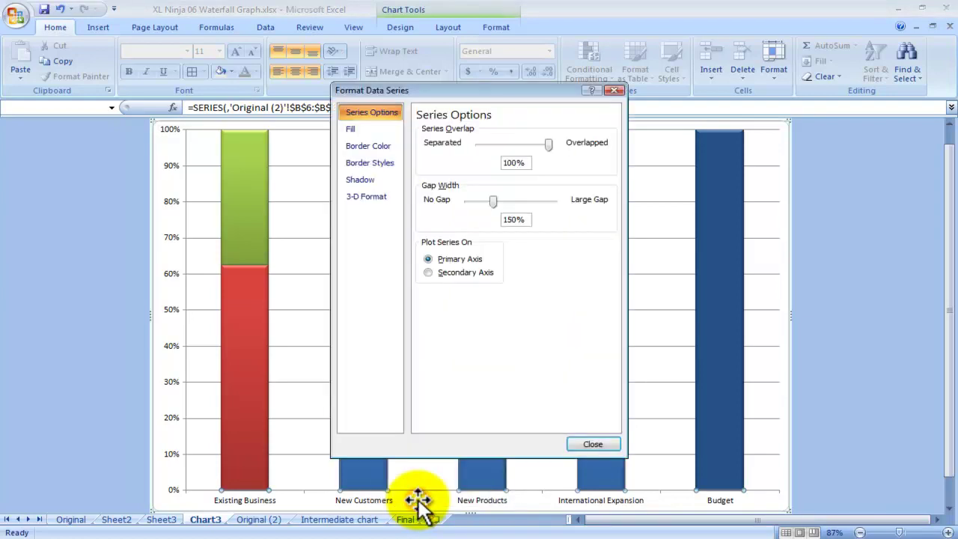
left_click(355, 128)
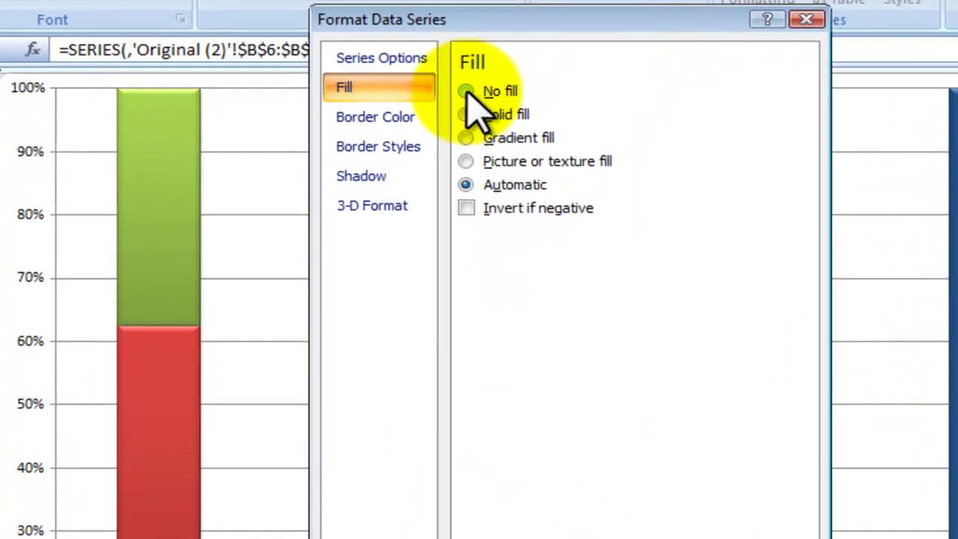
left_click(466, 92)
left_click(398, 117)
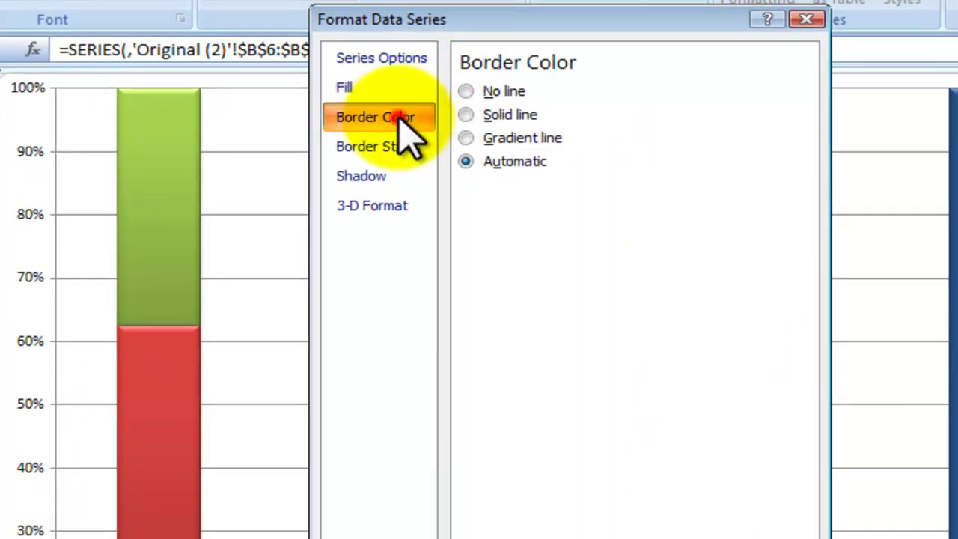
left_click(468, 93)
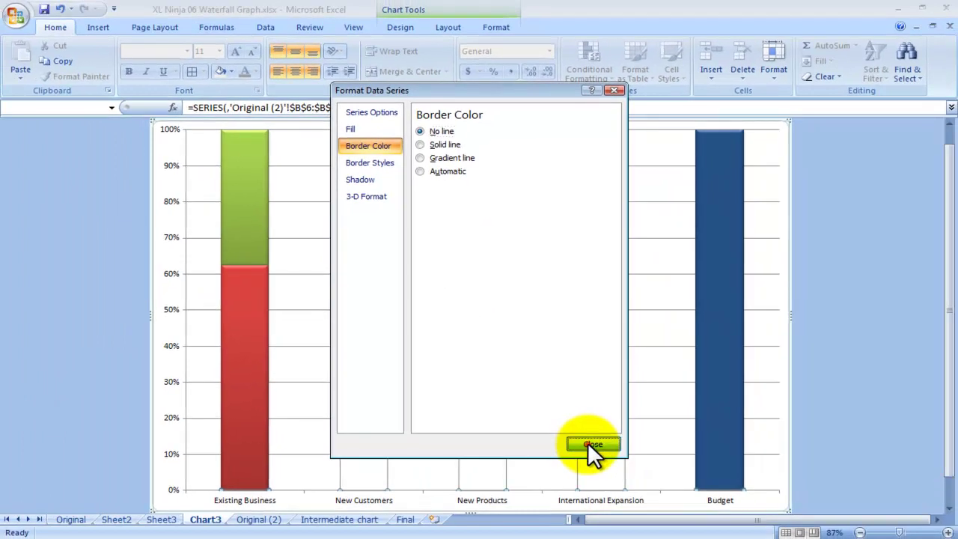
left_click(591, 459)
left_click(865, 446)
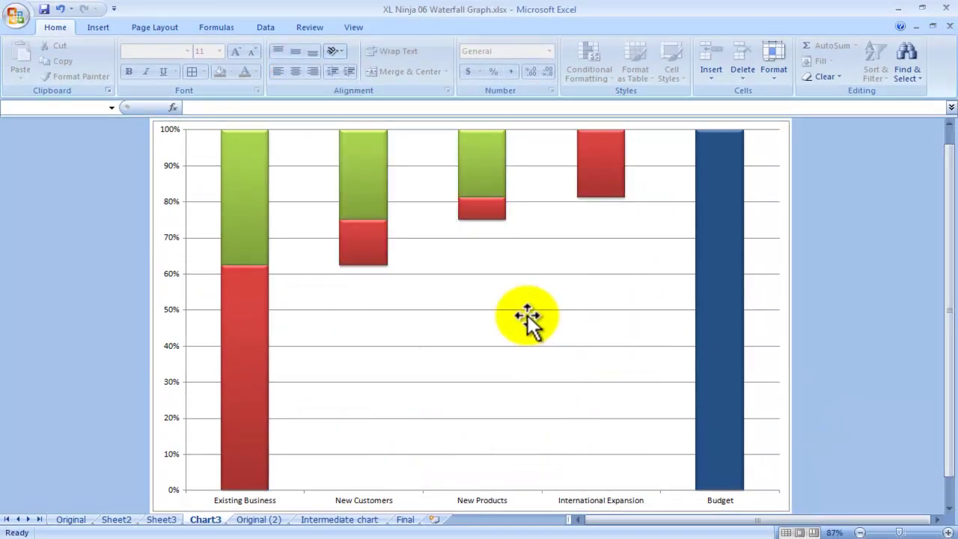
Hide the green Top series with No fill and No line border
left_click(247, 202)
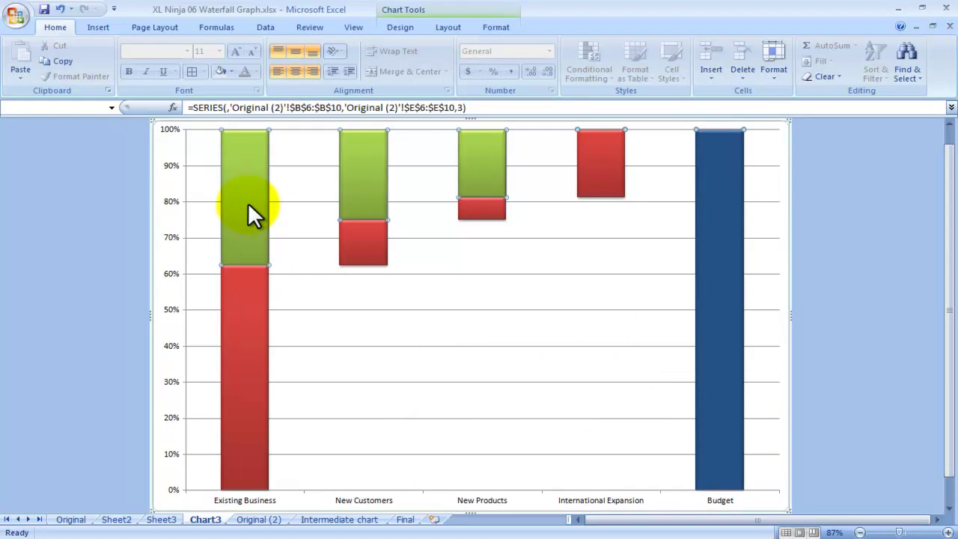
right_click(249, 204)
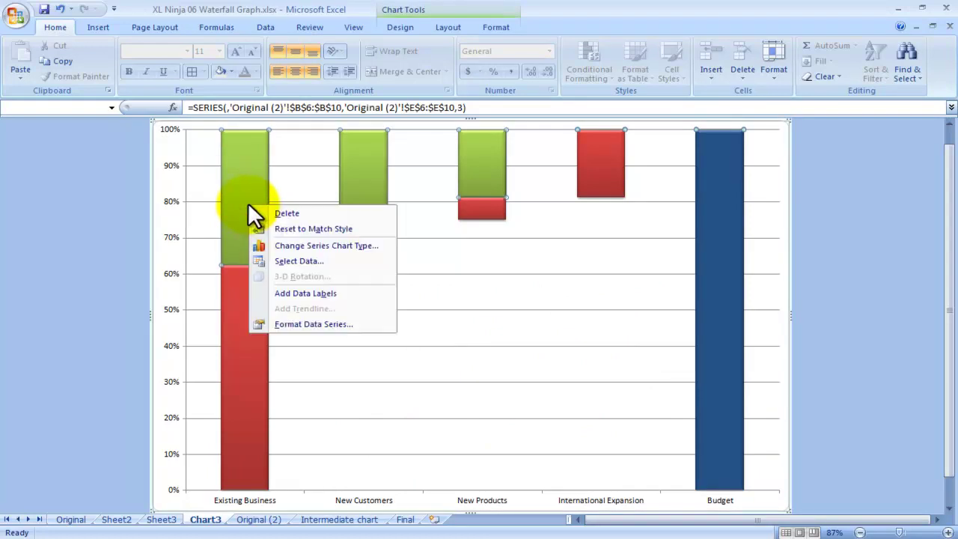
left_click(304, 323)
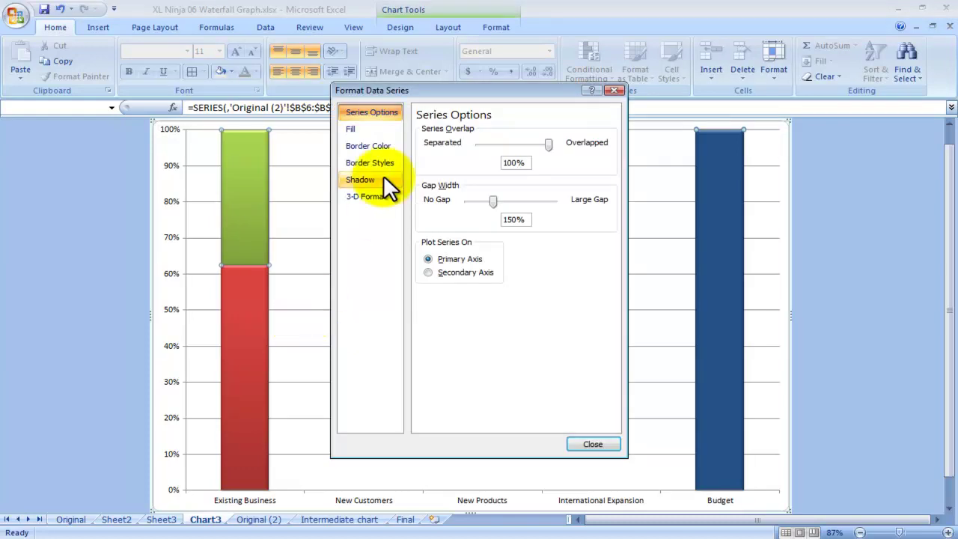
left_click(360, 128)
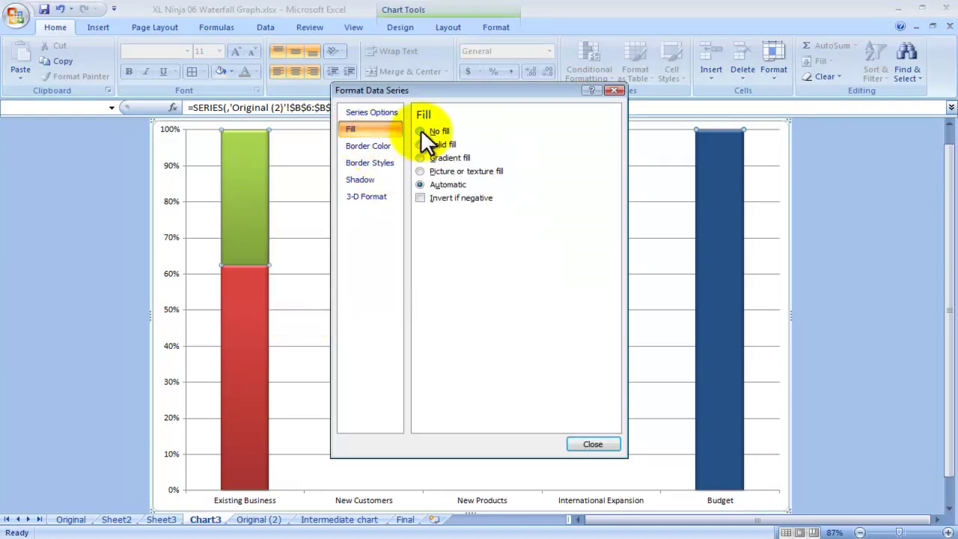
left_click(420, 131)
left_click(366, 145)
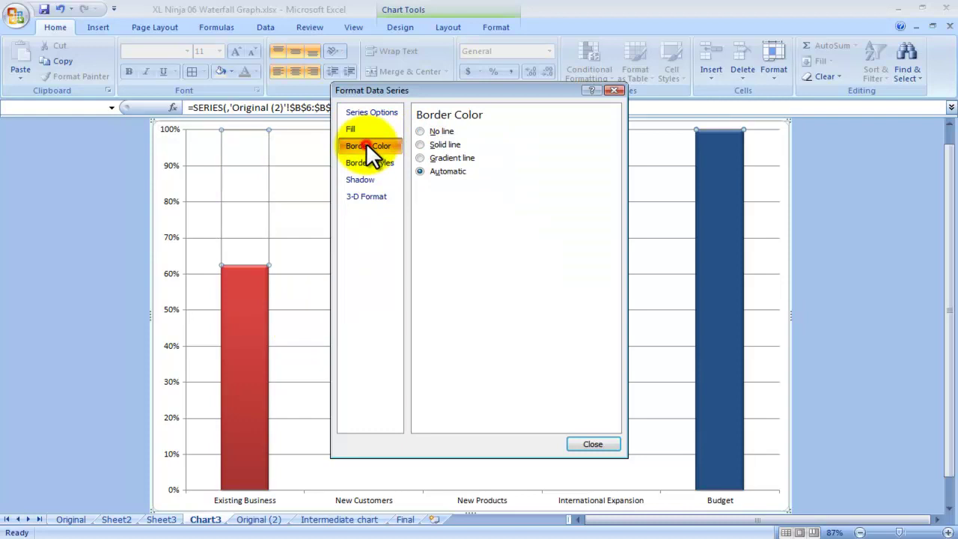
left_click(419, 131)
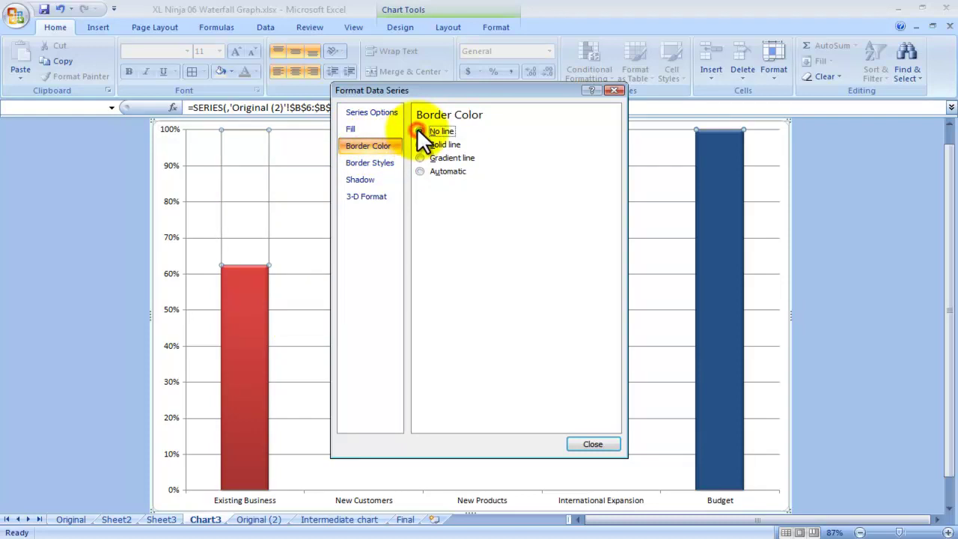
left_click(599, 443)
left_click(849, 394)
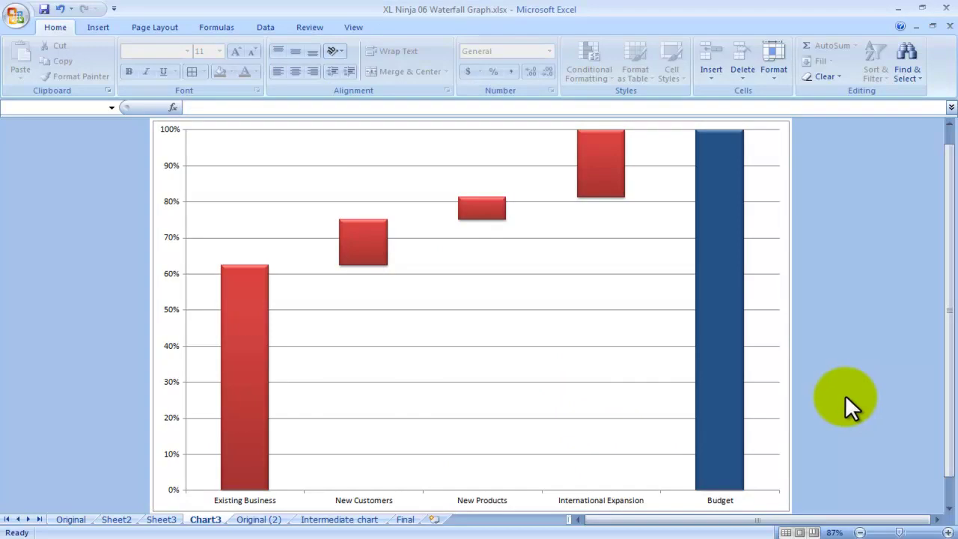
Set the red series gap width to 91%, after first trying 0%
left_click(369, 251)
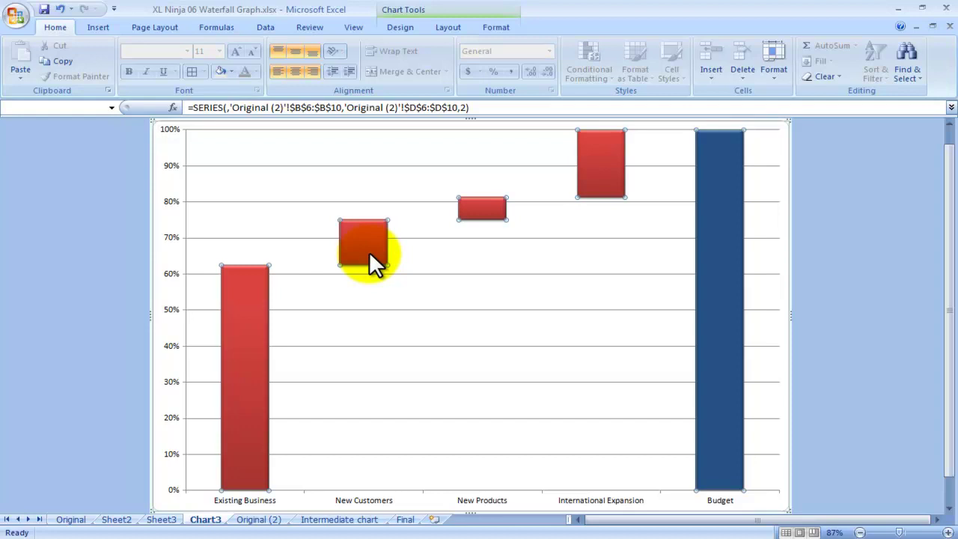
right_click(369, 252)
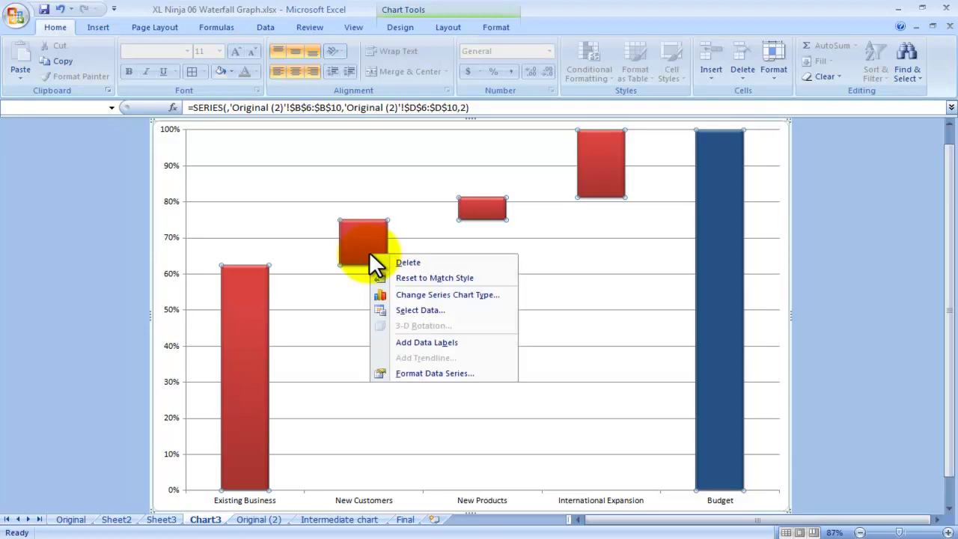
left_click(425, 372)
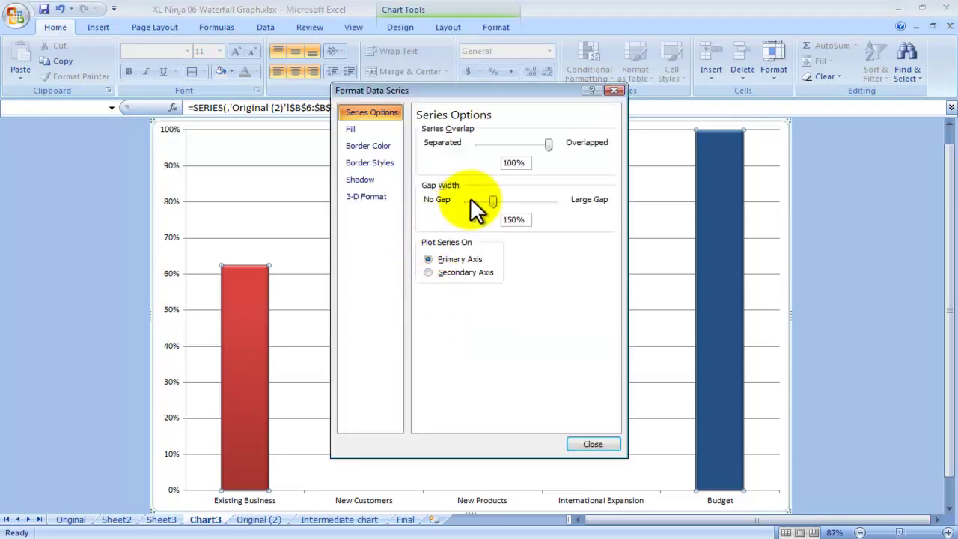
left_click_drag(490, 200, 463, 199)
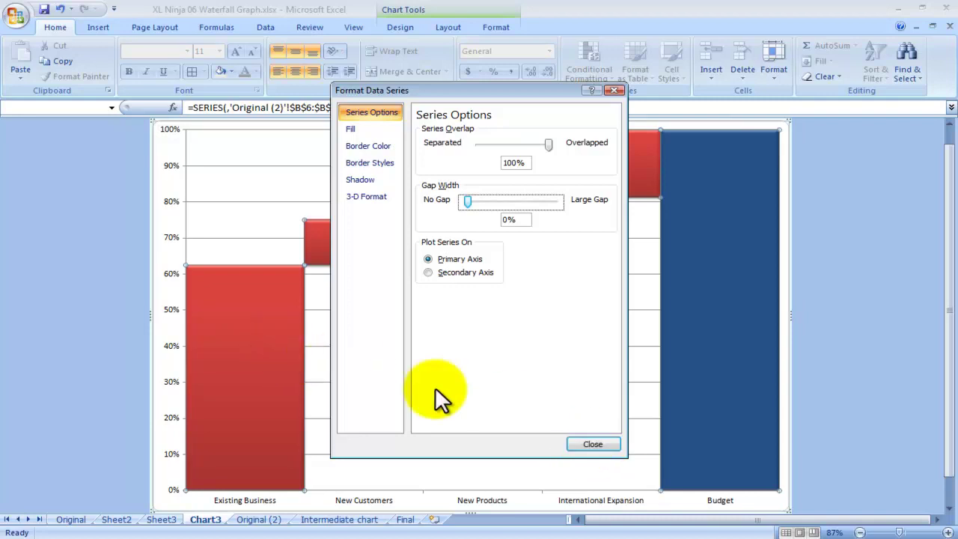
left_click(592, 445)
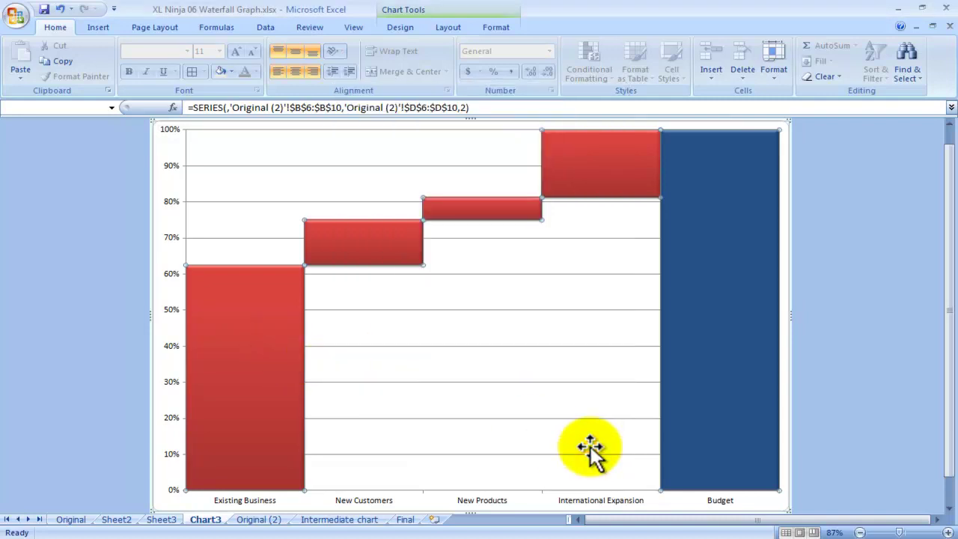
right_click(368, 249)
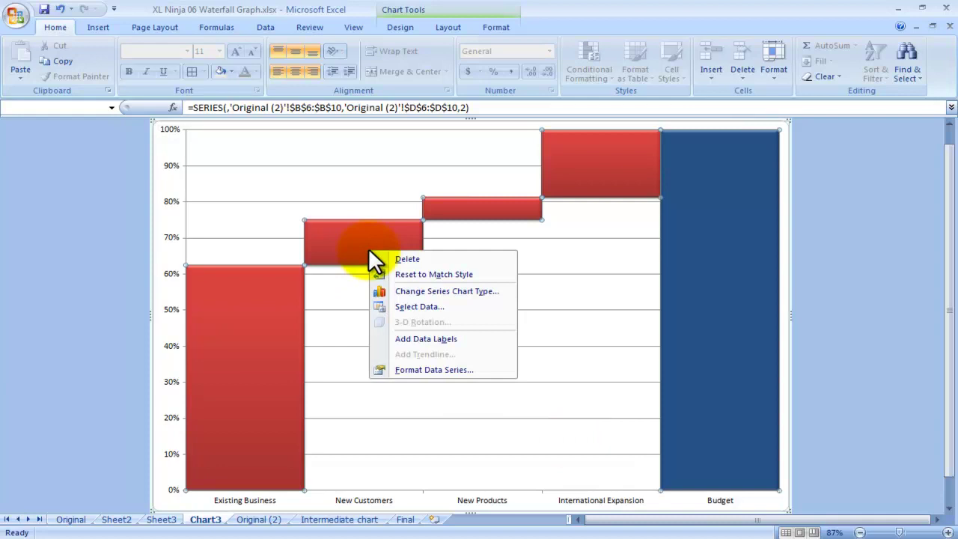
left_click(419, 370)
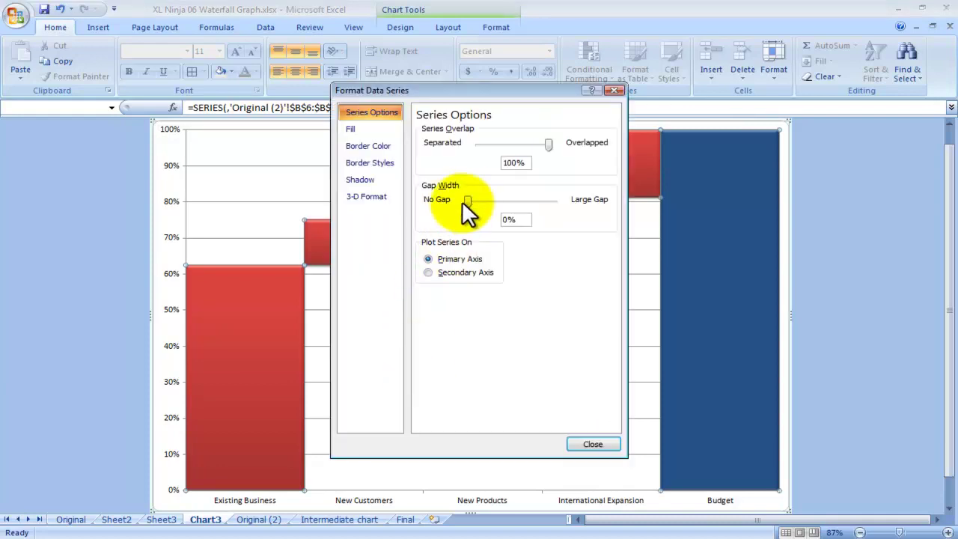
mouse_move(465, 201)
left_mouse_down()
mouse_move(491, 200)
mouse_move(482, 205)
left_mouse_up()
left_click(488, 201)
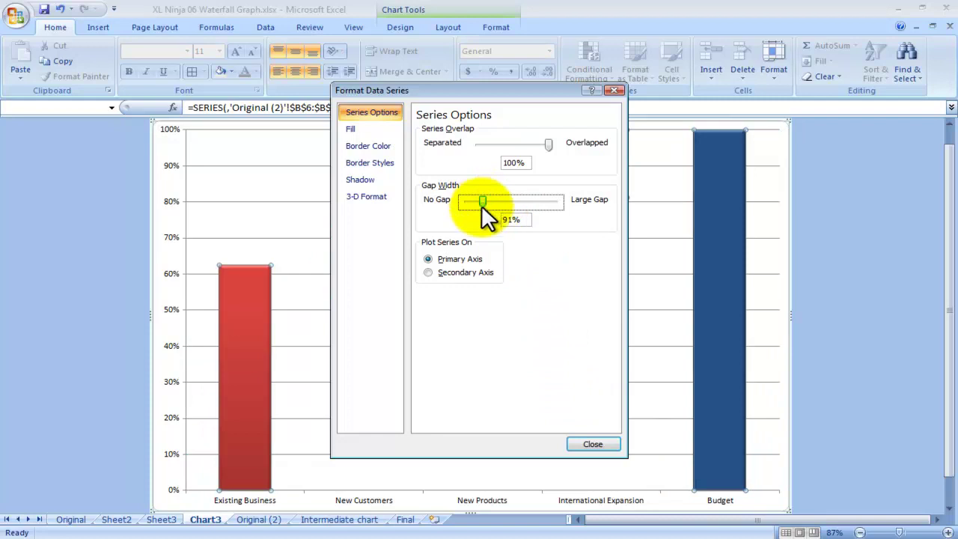
left_click(591, 445)
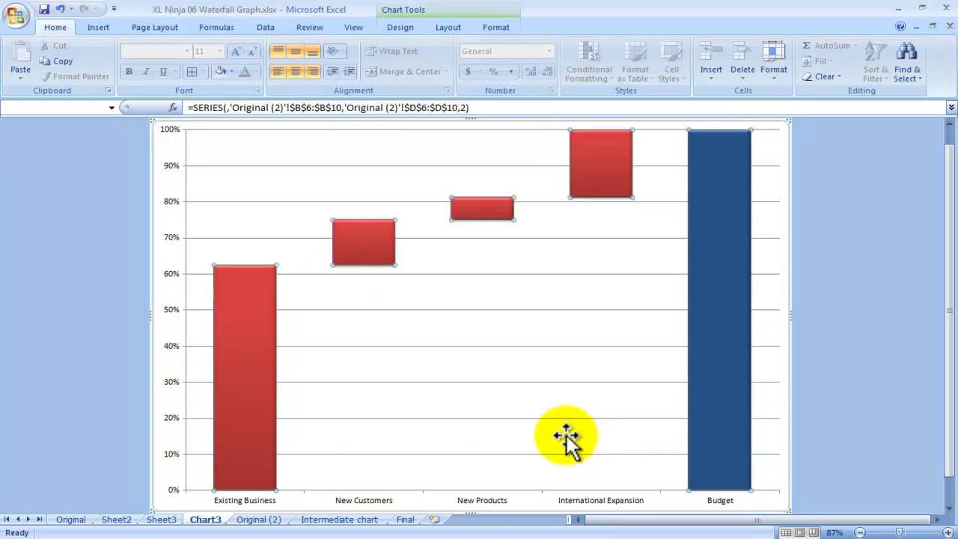
Delete the vertical percentage axis from the waterfall chart
left_click(833, 399)
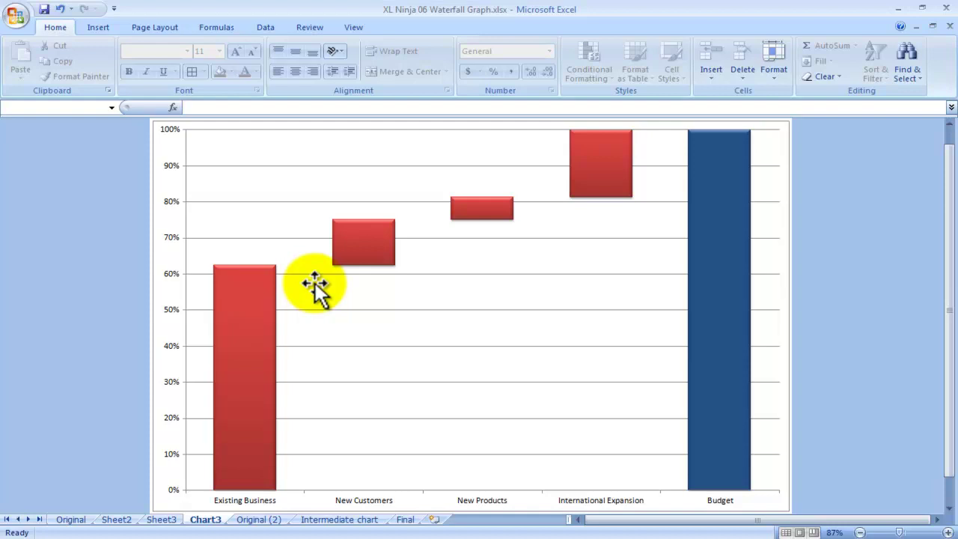
left_click(170, 272)
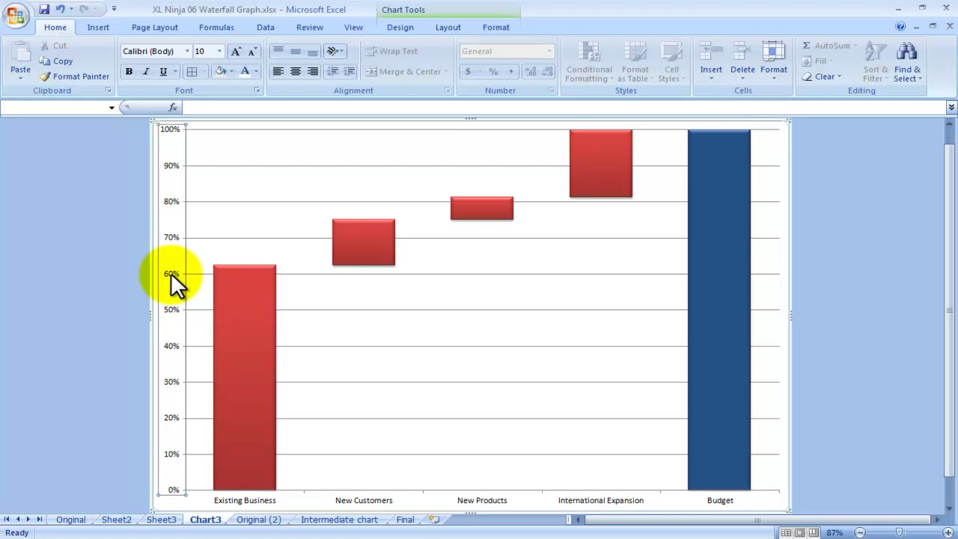
key("Delete")
Delete the horizontal gridlines from the chart
left_click(243, 201)
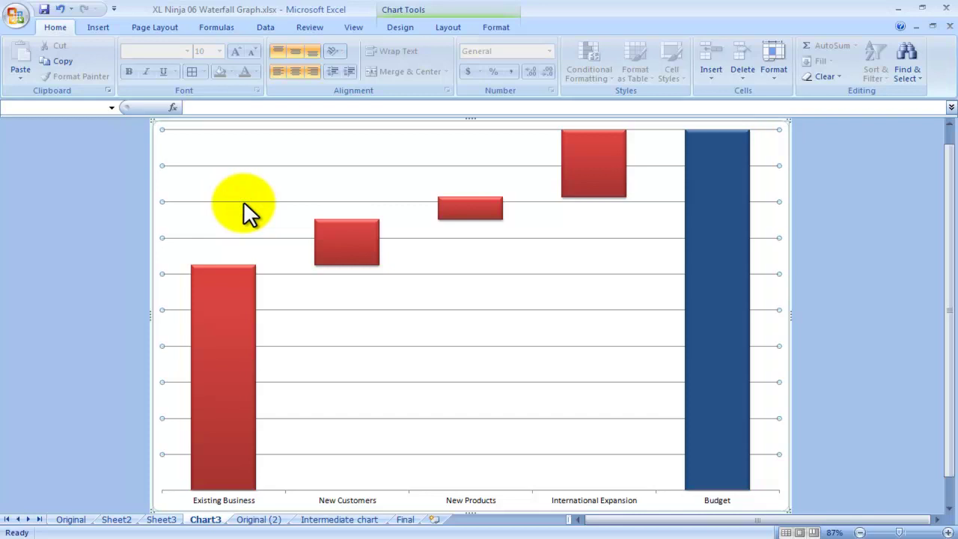
right_click(244, 201)
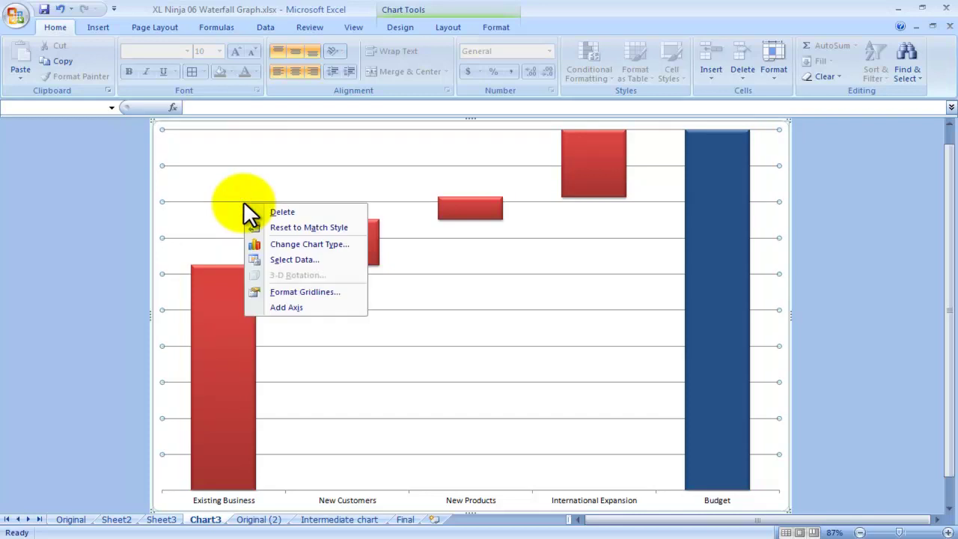
left_click(298, 210)
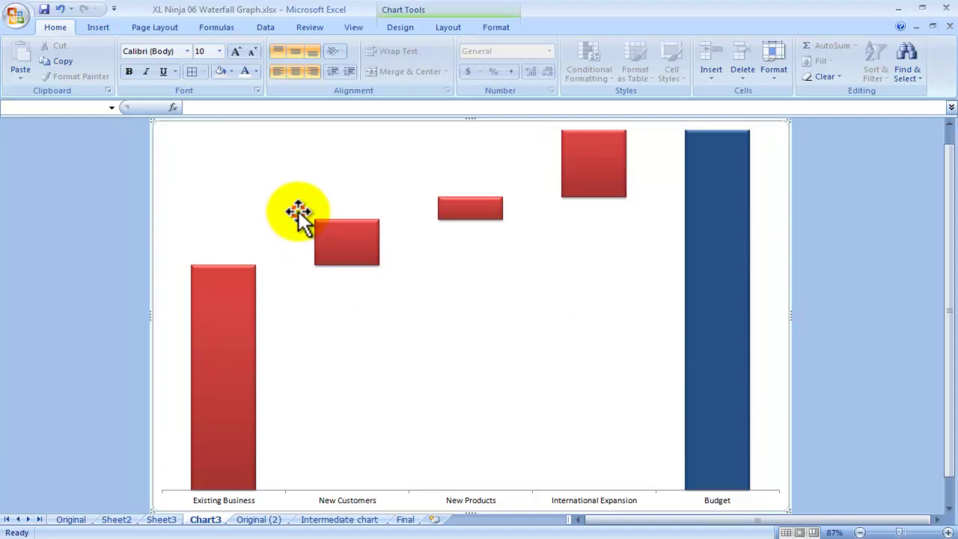
Set the category labels under the bars to 18-point bold
left_click(374, 506)
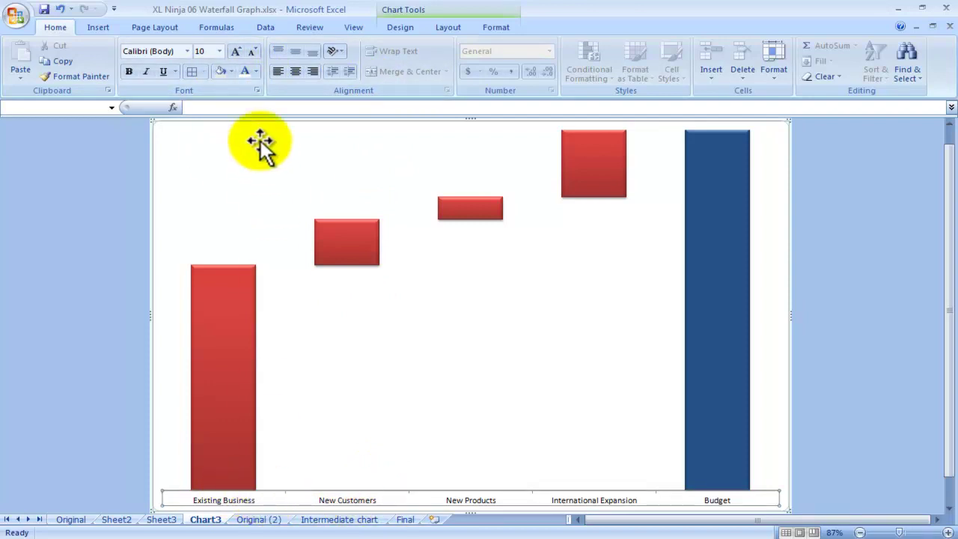
left_click(221, 51)
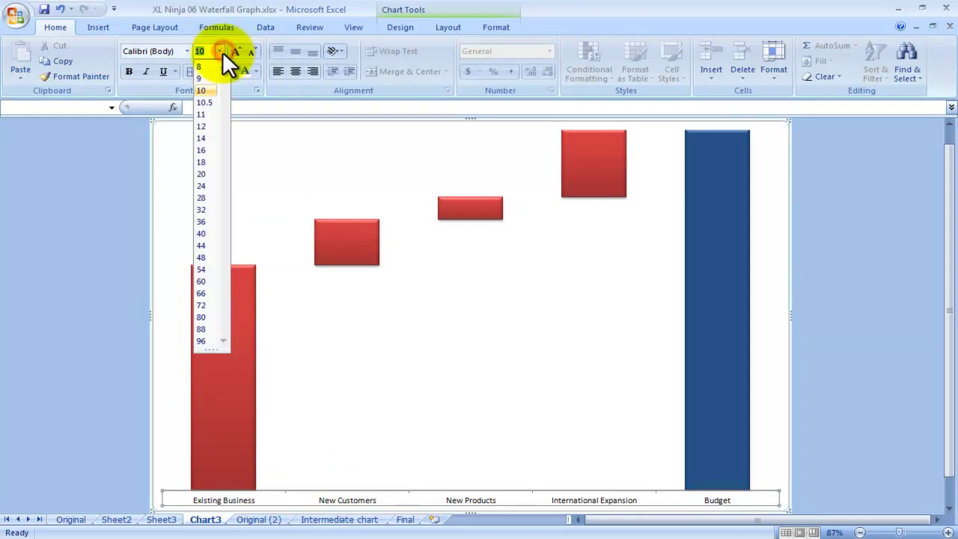
left_click(206, 158)
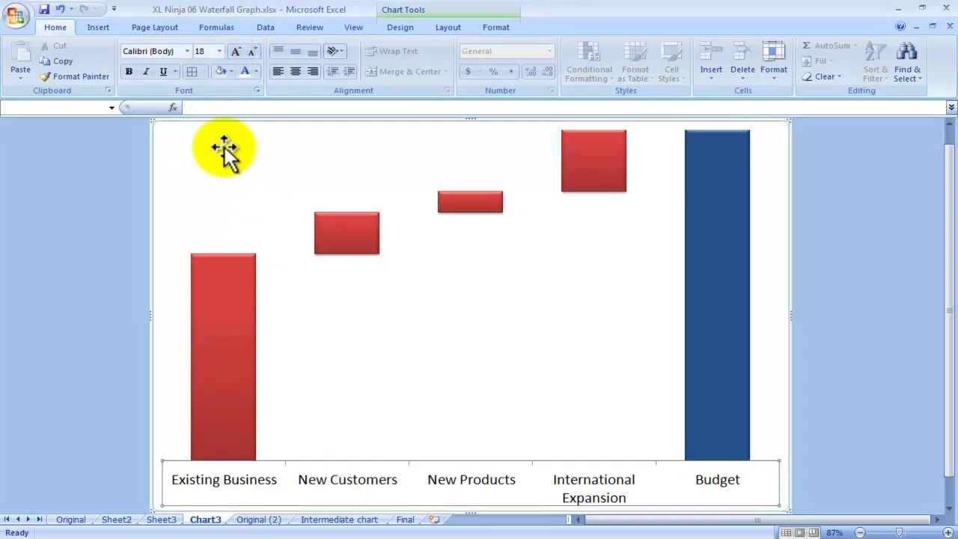
left_click(129, 71)
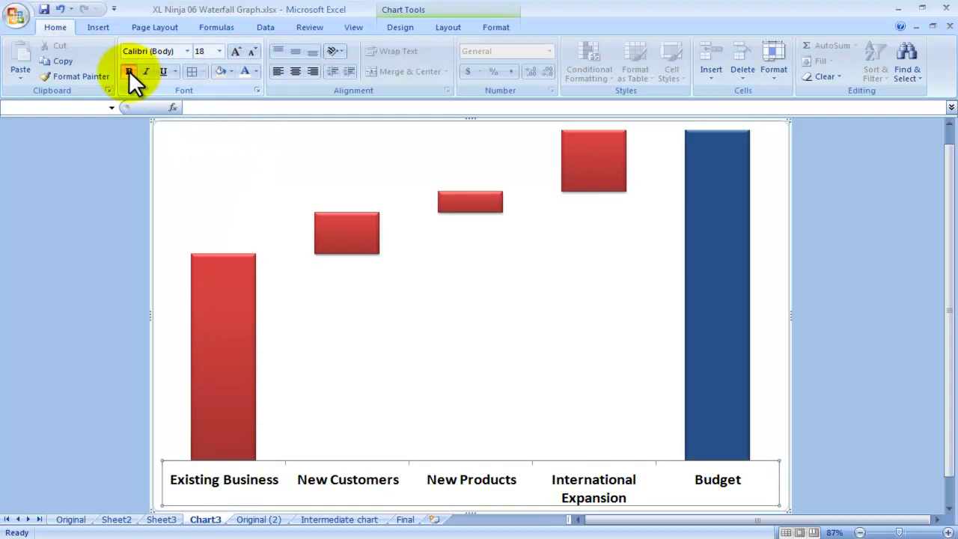
left_click(226, 286)
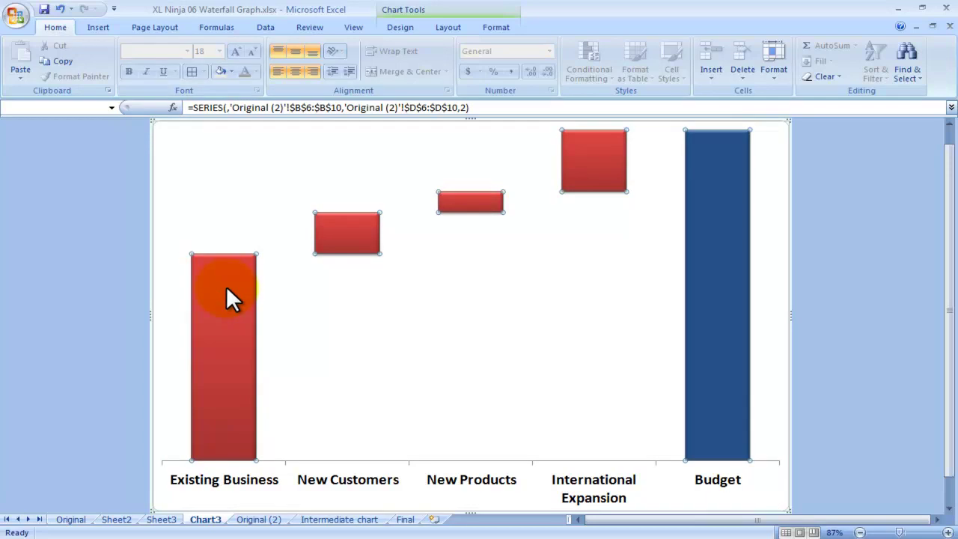
Add data labels to the red series and format them as 16-point white text
right_click(226, 286)
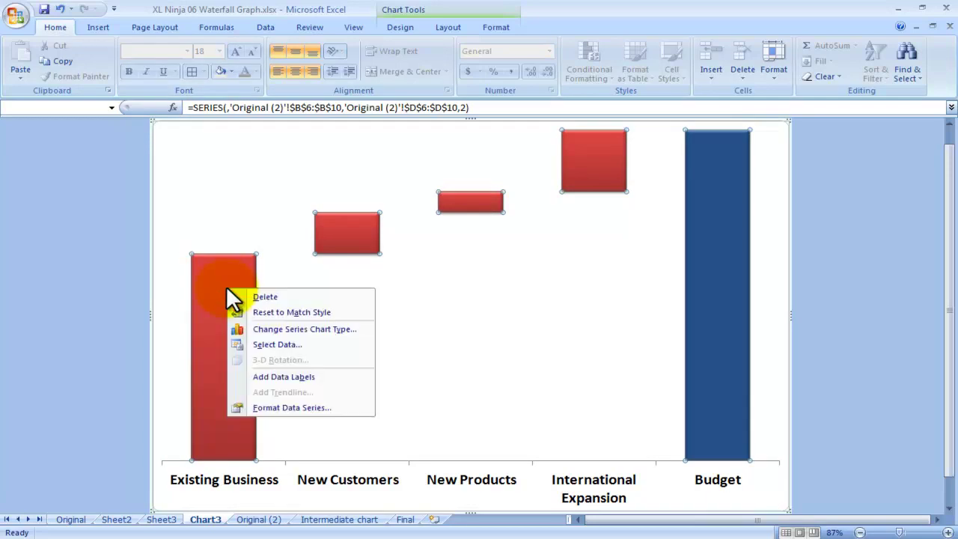
left_click(274, 376)
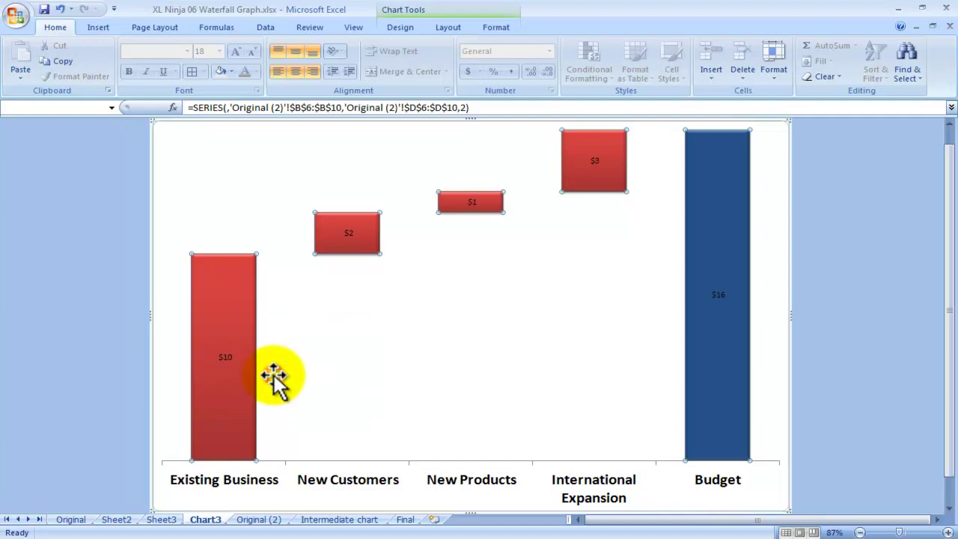
left_click(226, 355)
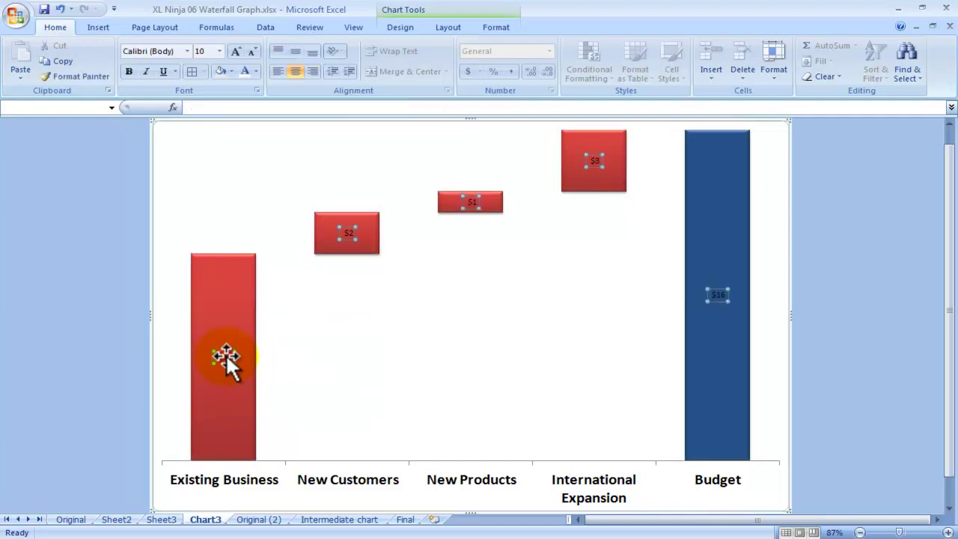
left_click(218, 51)
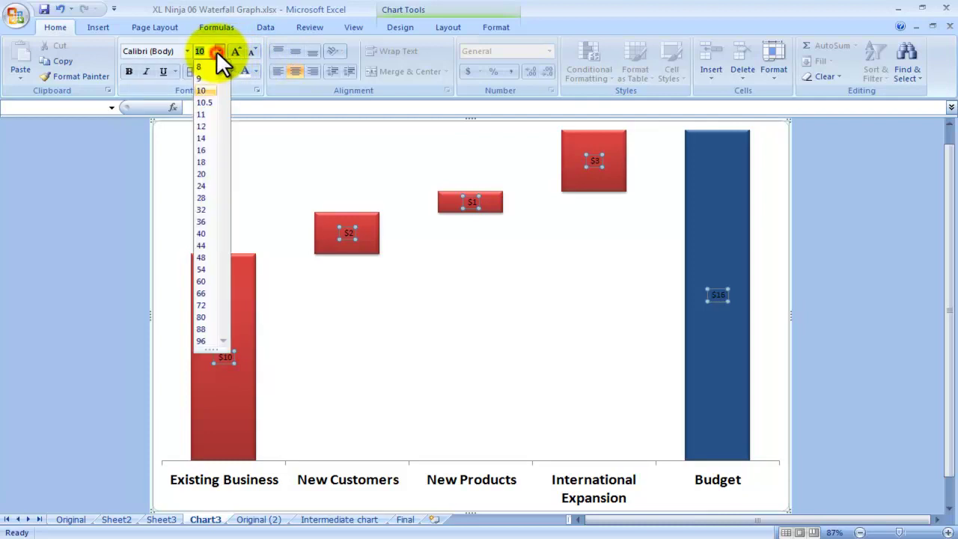
left_click(207, 151)
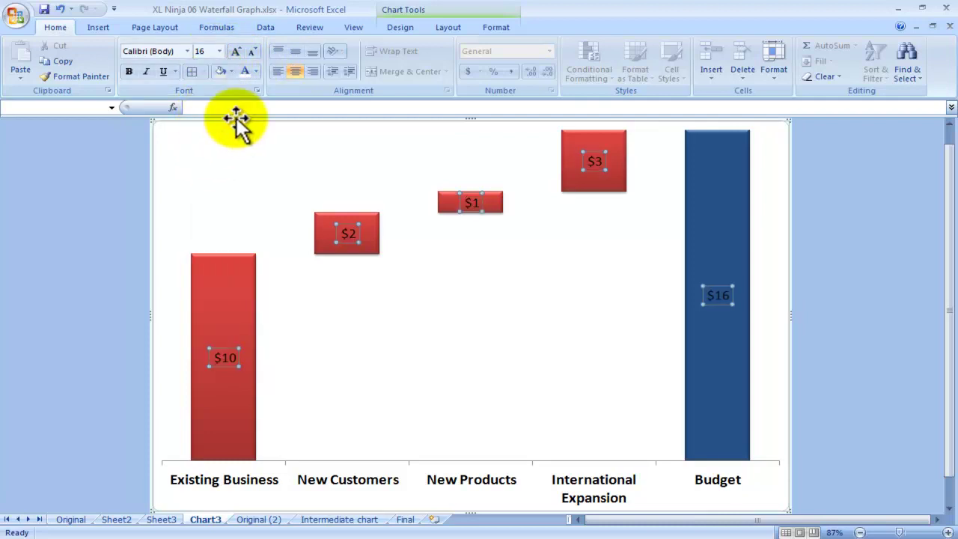
left_click(249, 68)
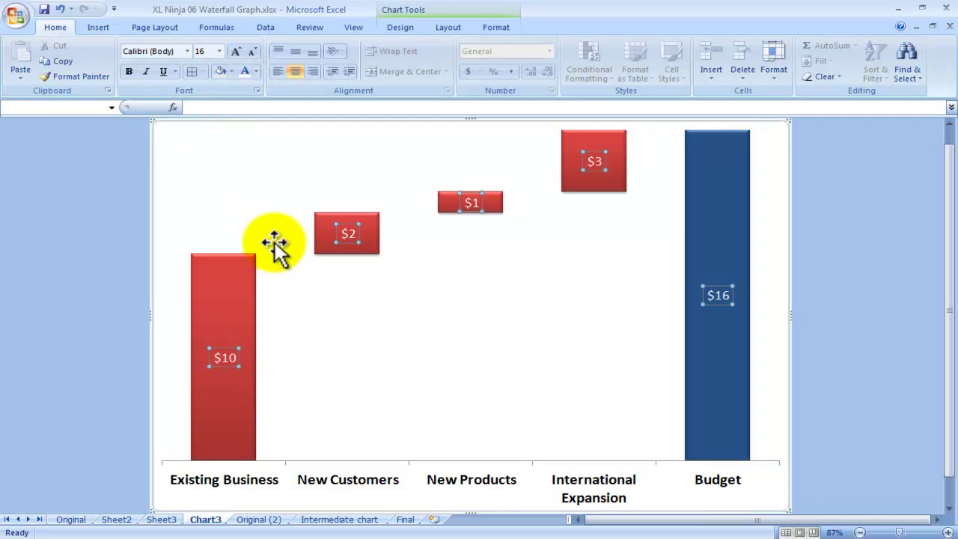
left_click(801, 277)
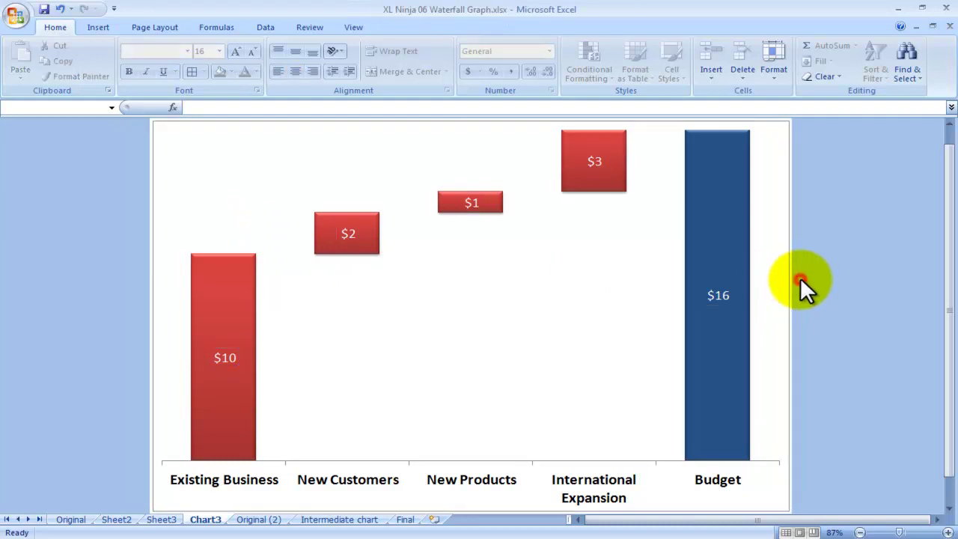
Add a chart title above the chart reading 'Budget 2013' and '($M)' on two lines
left_click(252, 192)
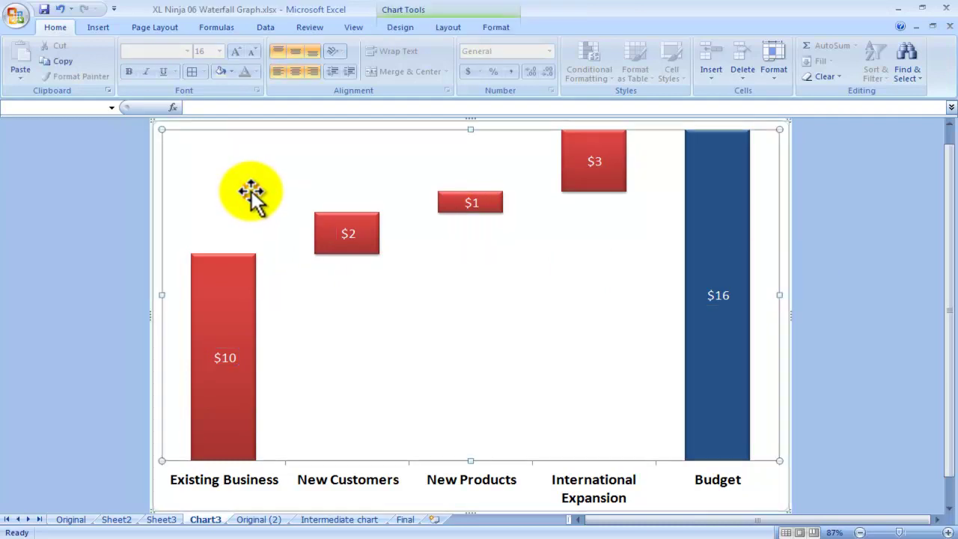
left_click(177, 126)
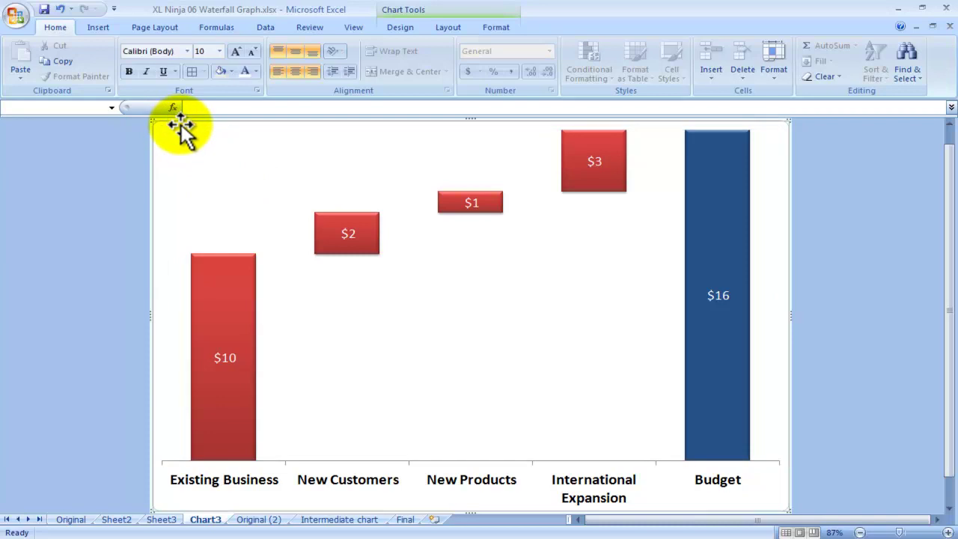
left_click(412, 27)
left_click(447, 25)
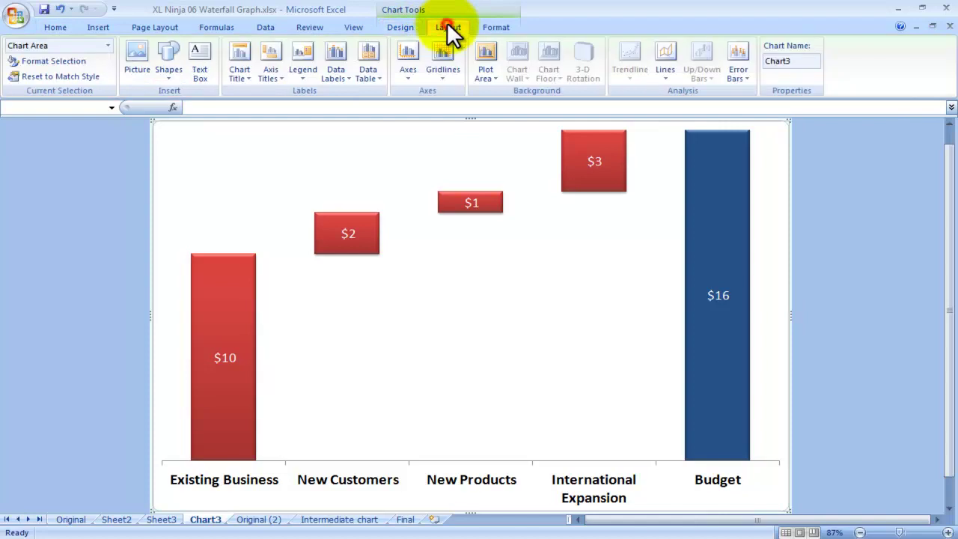
left_click(244, 76)
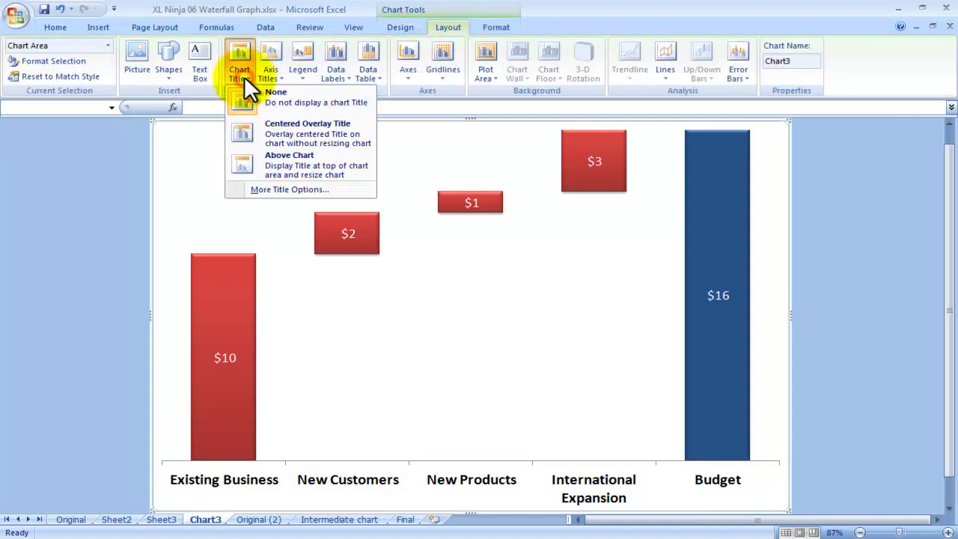
left_click(279, 157)
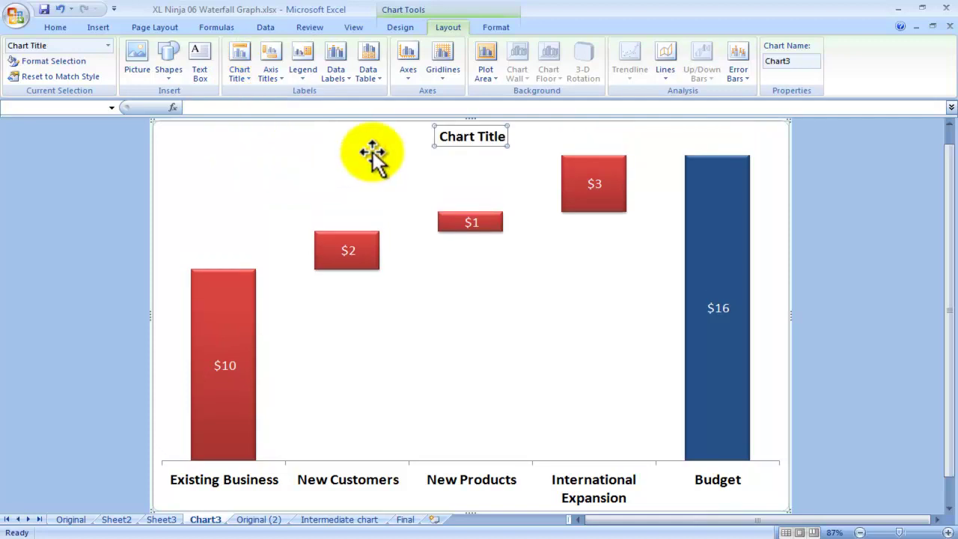
left_click_drag(442, 137, 506, 138)
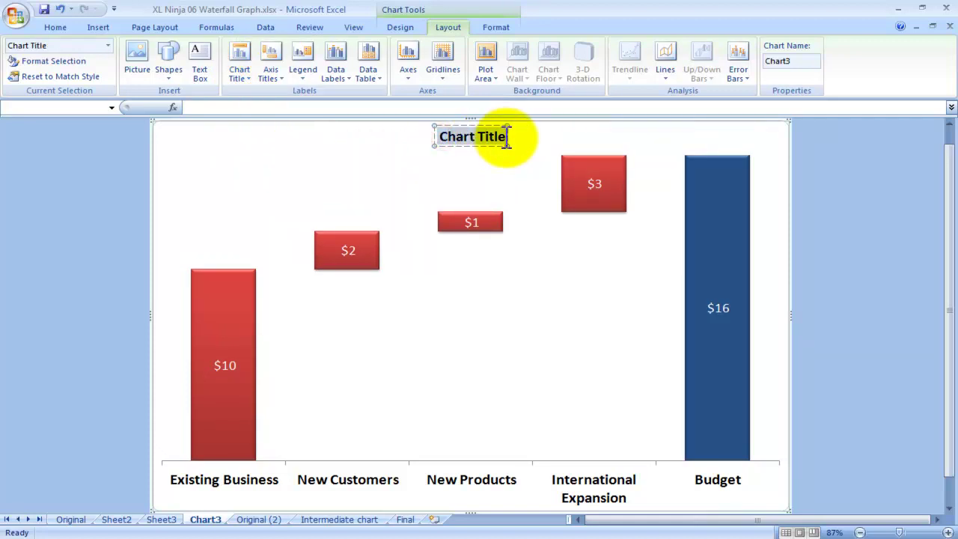
type("Budg")
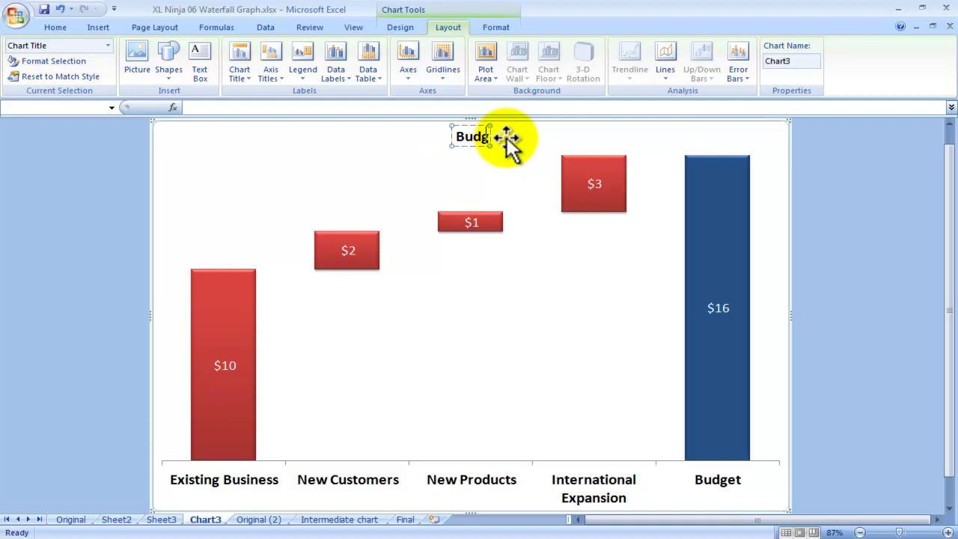
type("et 2013")
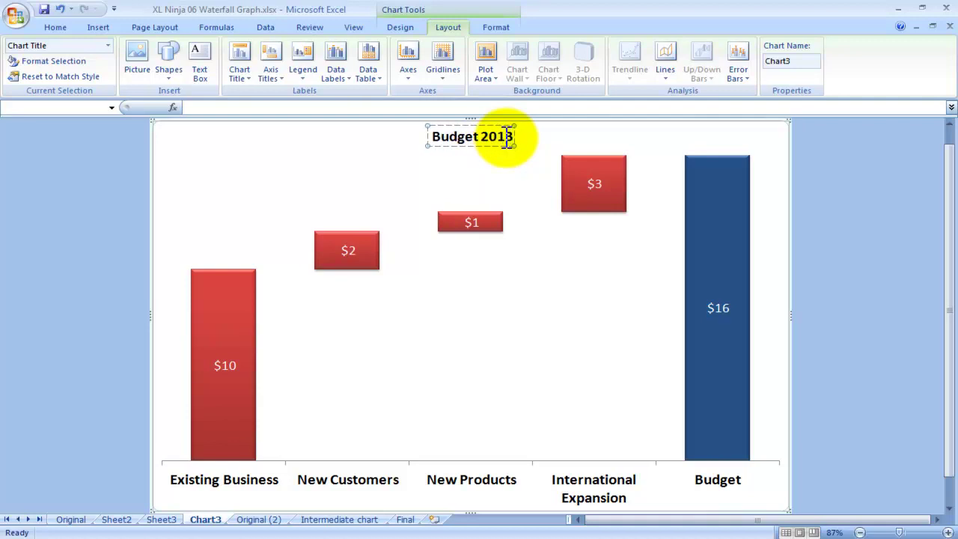
key("Return")
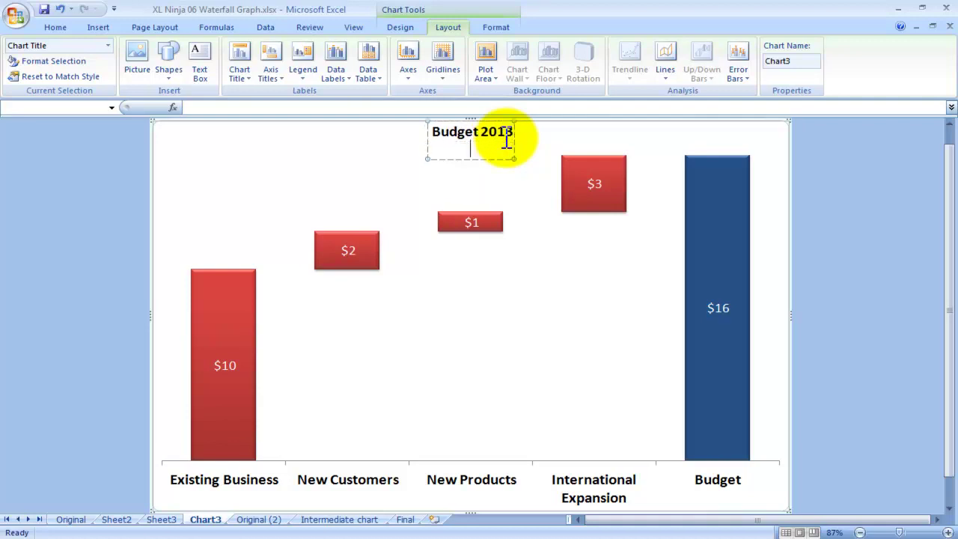
type("($M)")
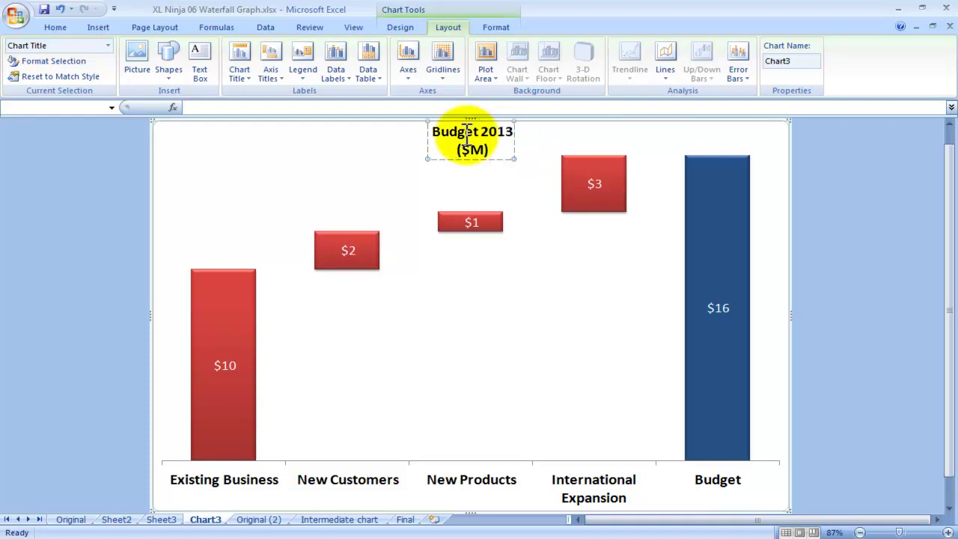
left_click(353, 141)
Set the chart title font size to 32 pt
left_click(425, 138)
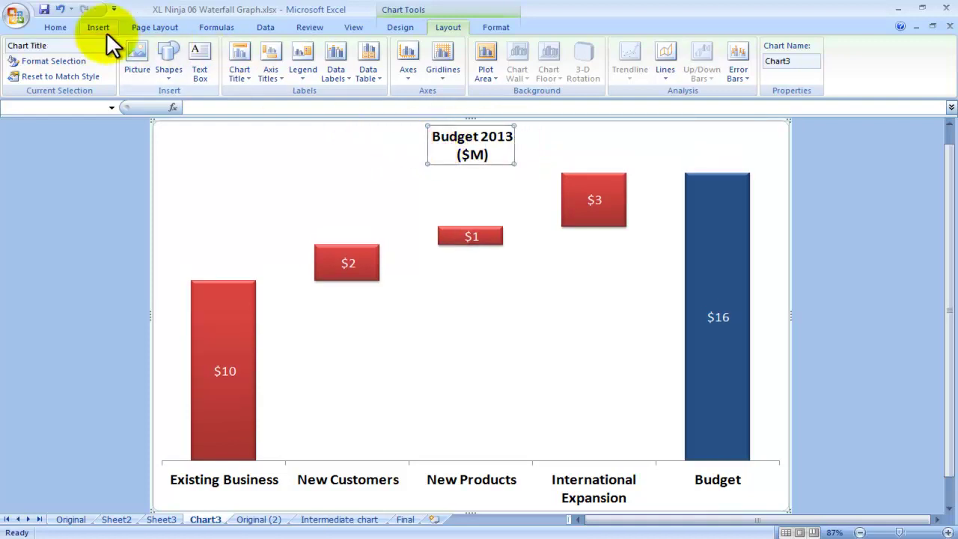
left_click(60, 25)
left_click(219, 51)
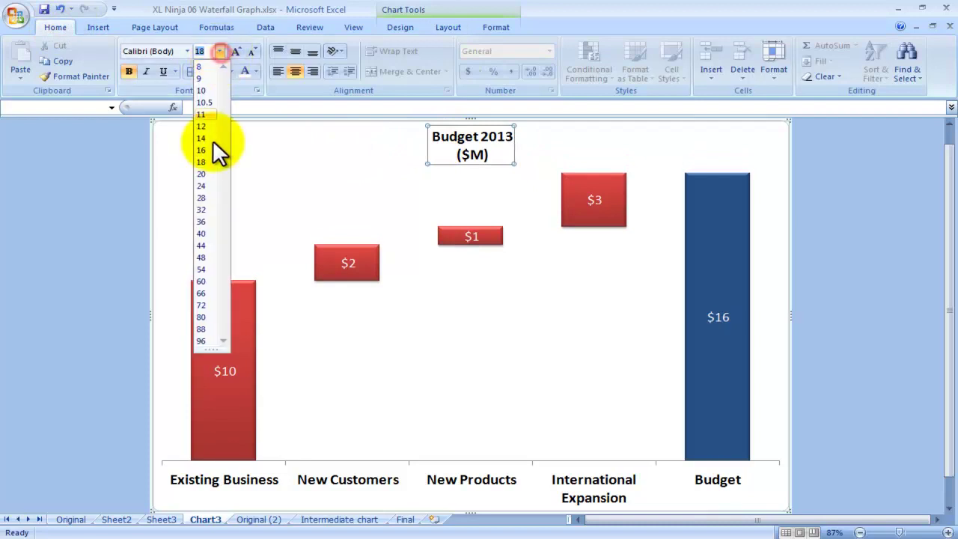
left_click(205, 207)
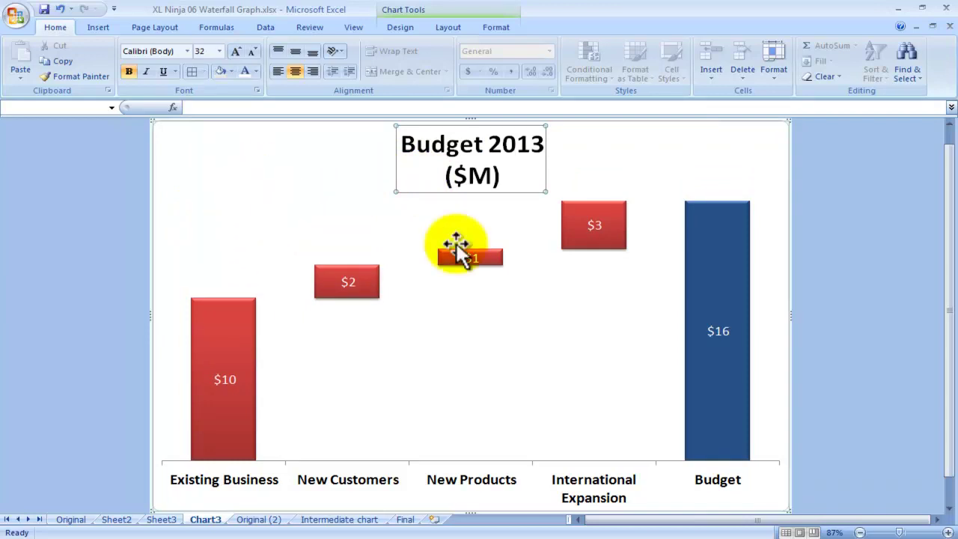
left_click(238, 150)
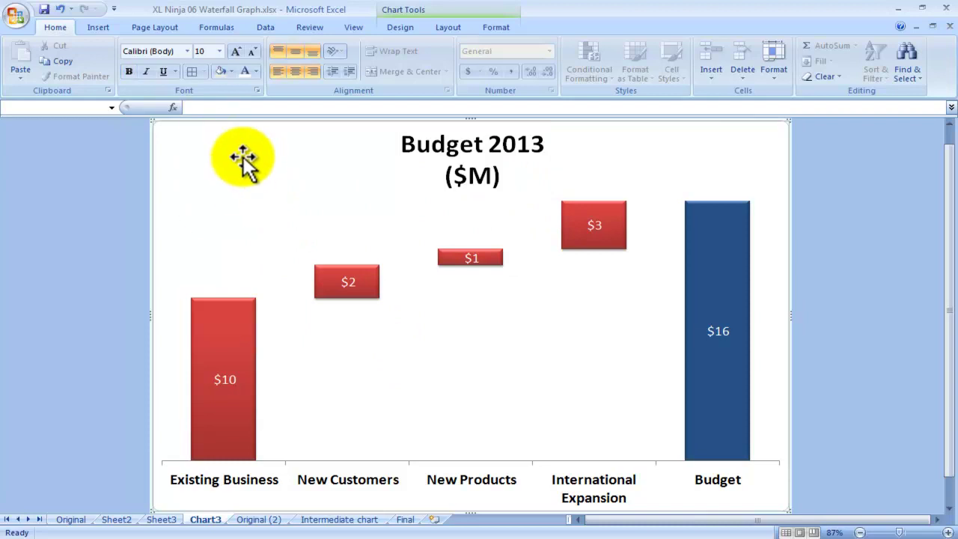
Fill the chart area with a solid light beige (Tan, Background 2) colour
right_click(243, 155)
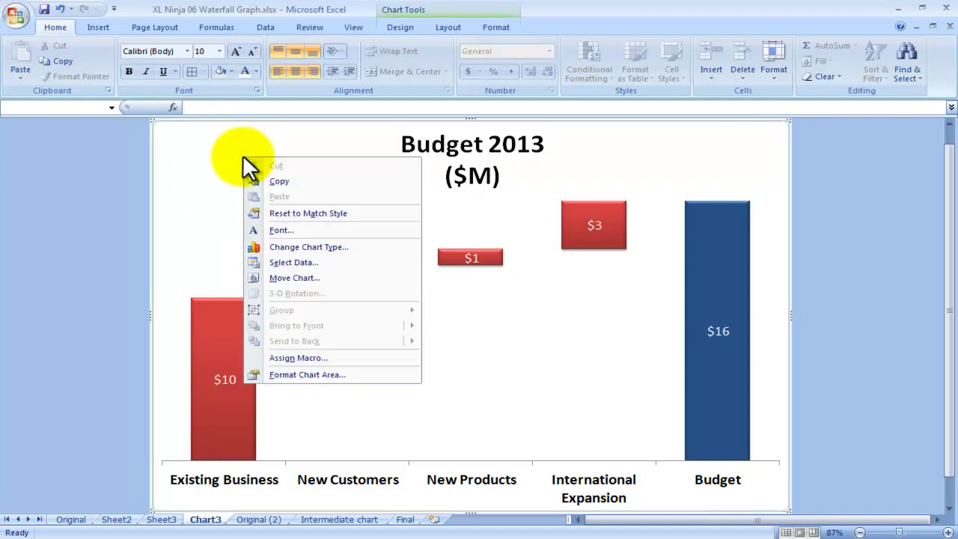
left_click(307, 373)
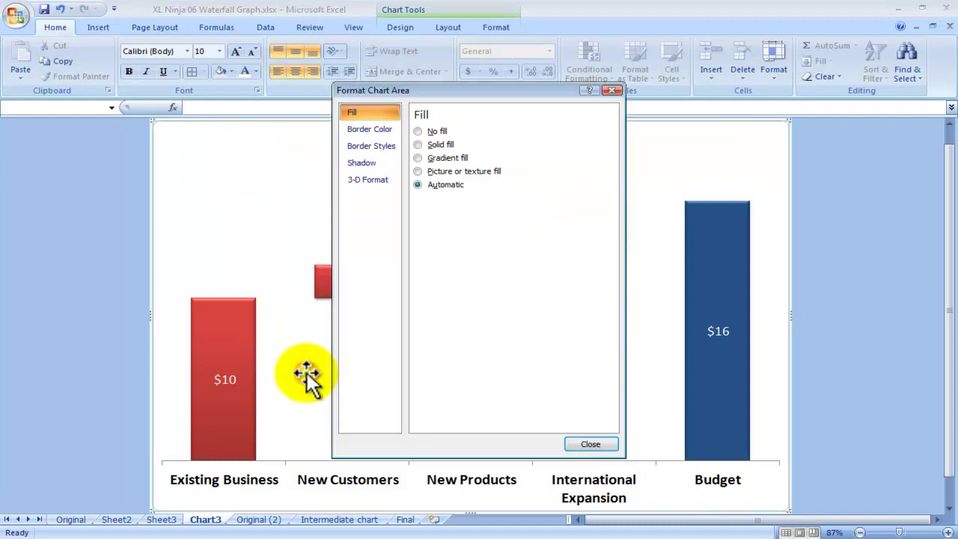
left_click(419, 142)
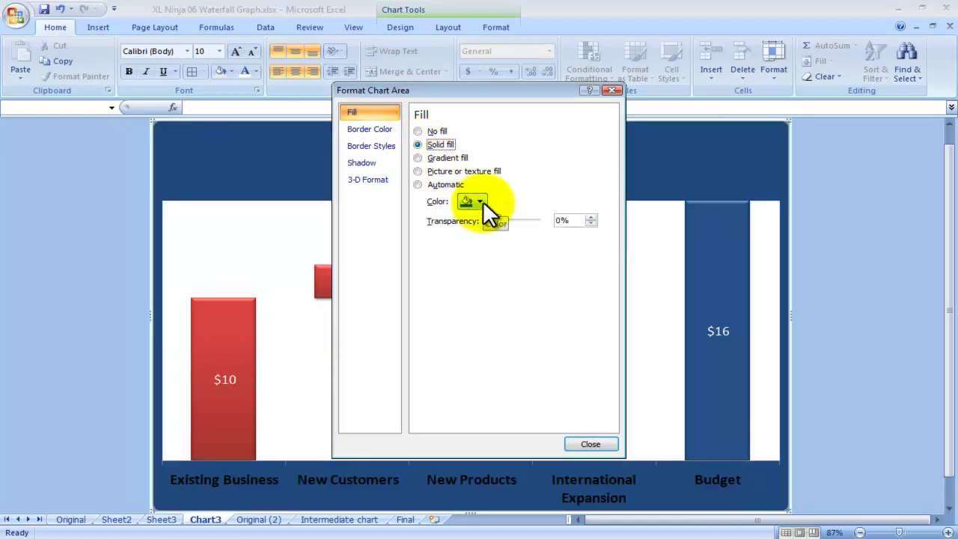
left_click(482, 200)
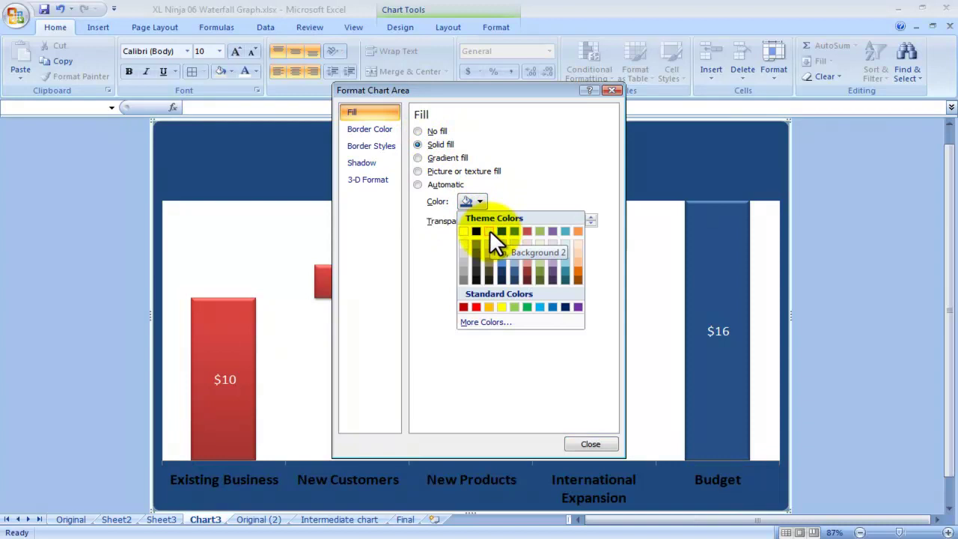
left_click(490, 230)
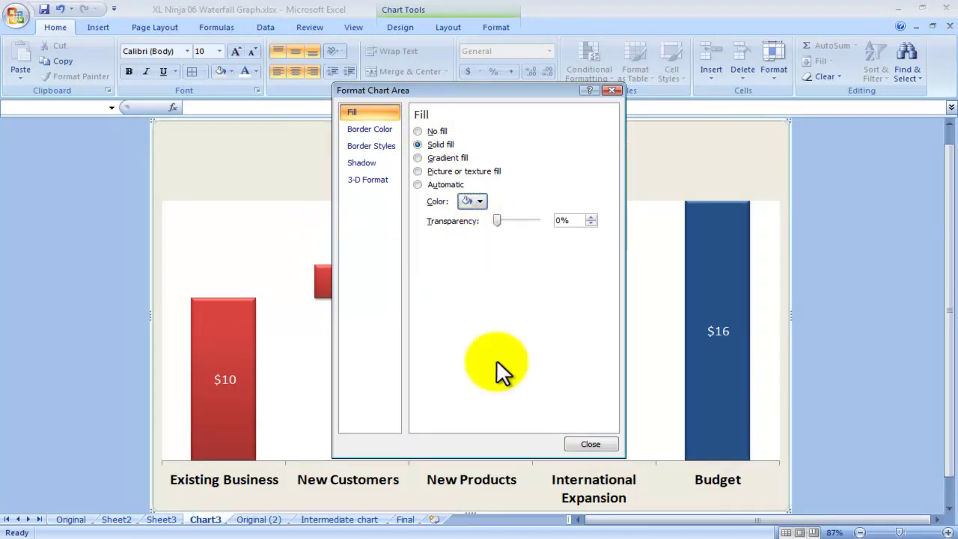
left_click(590, 446)
Give the plot area behind the bars a matching solid fill
left_click(258, 232)
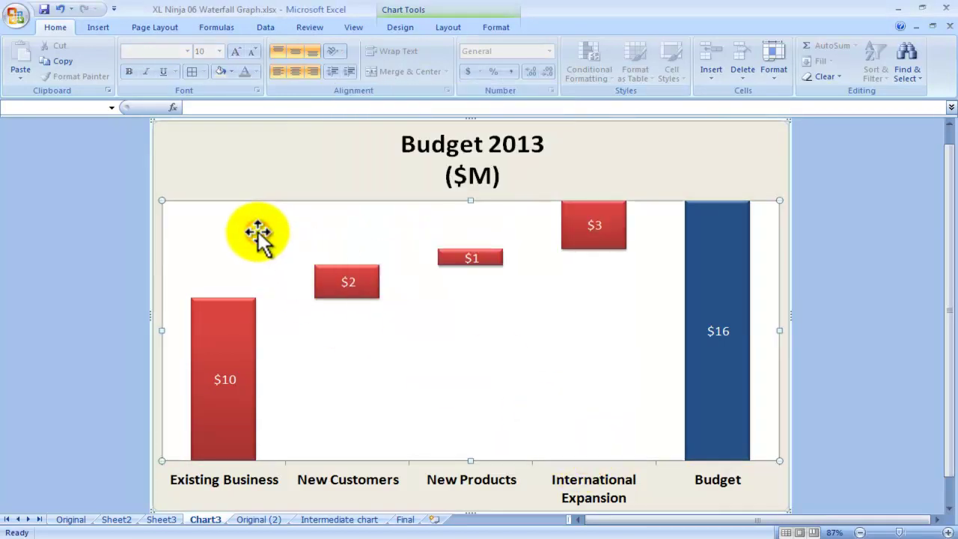
right_click(258, 233)
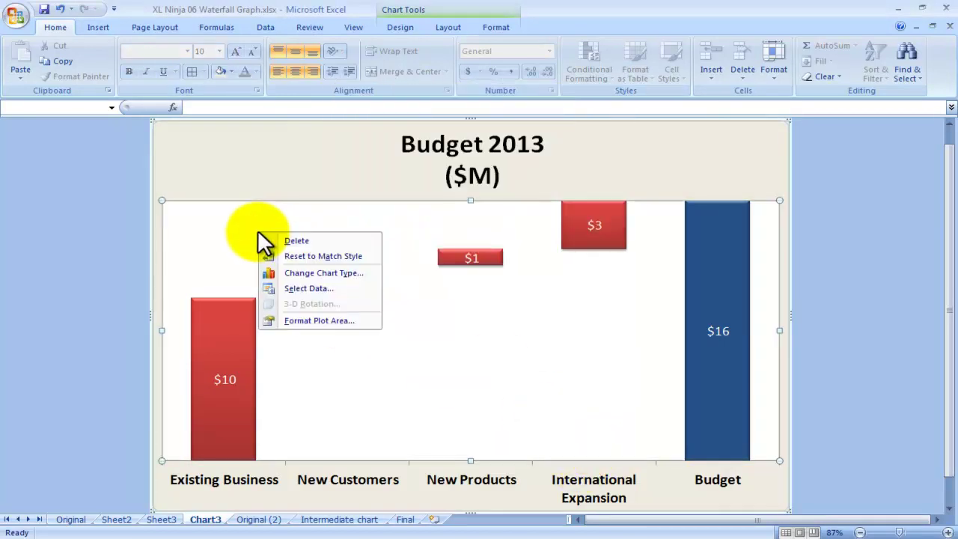
left_click(291, 317)
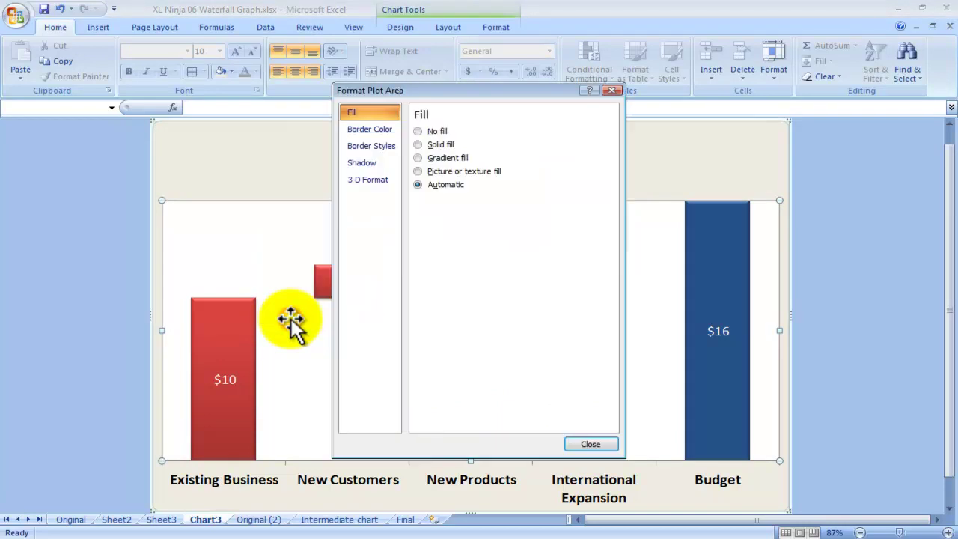
left_click(418, 144)
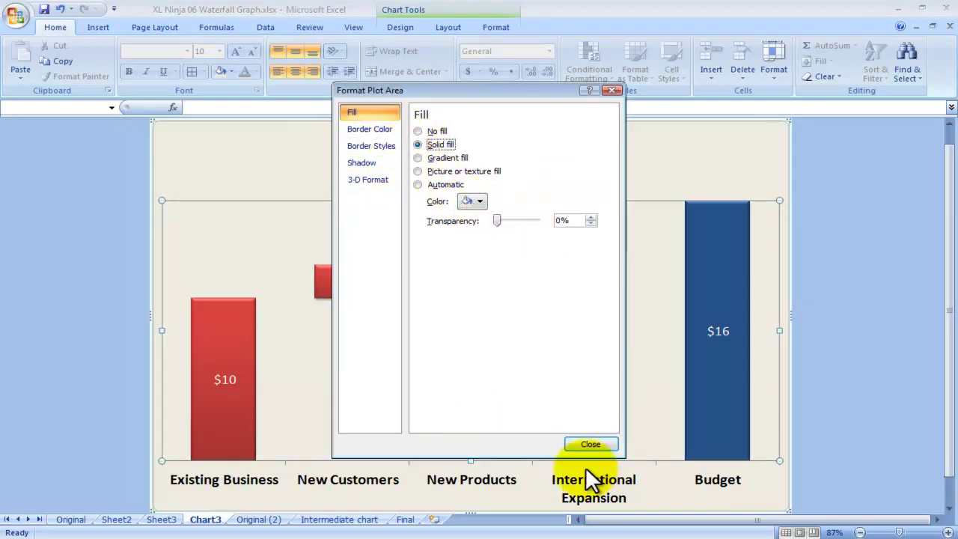
left_click(591, 444)
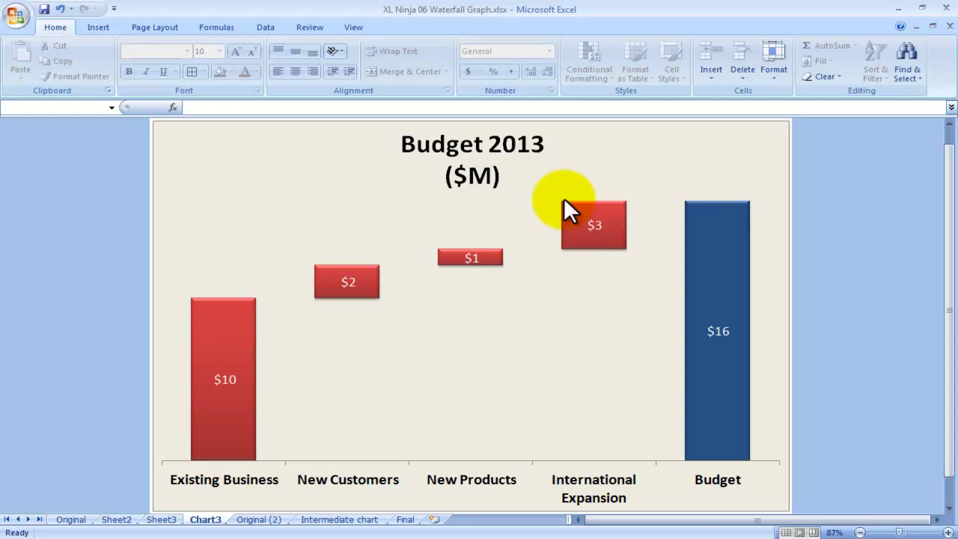
left_click(71, 520)
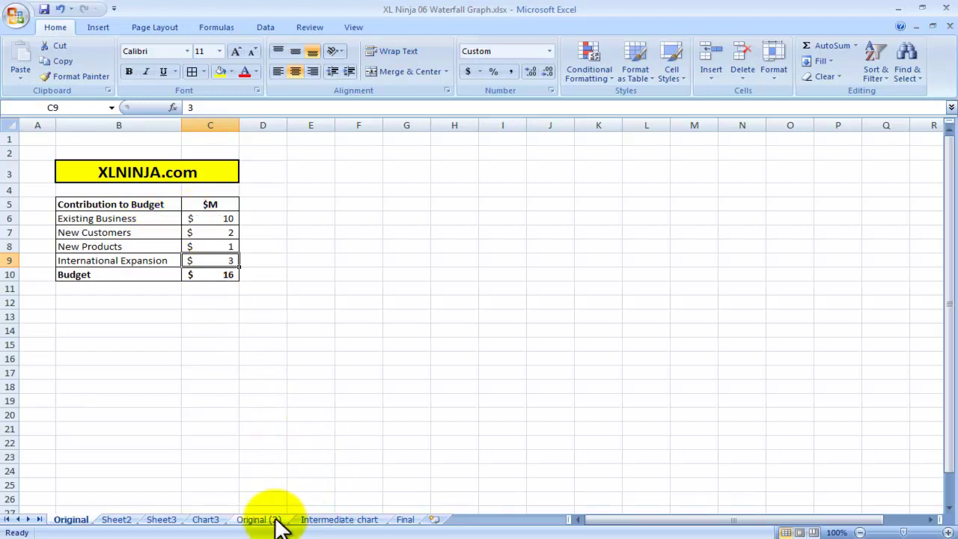
left_click(210, 521)
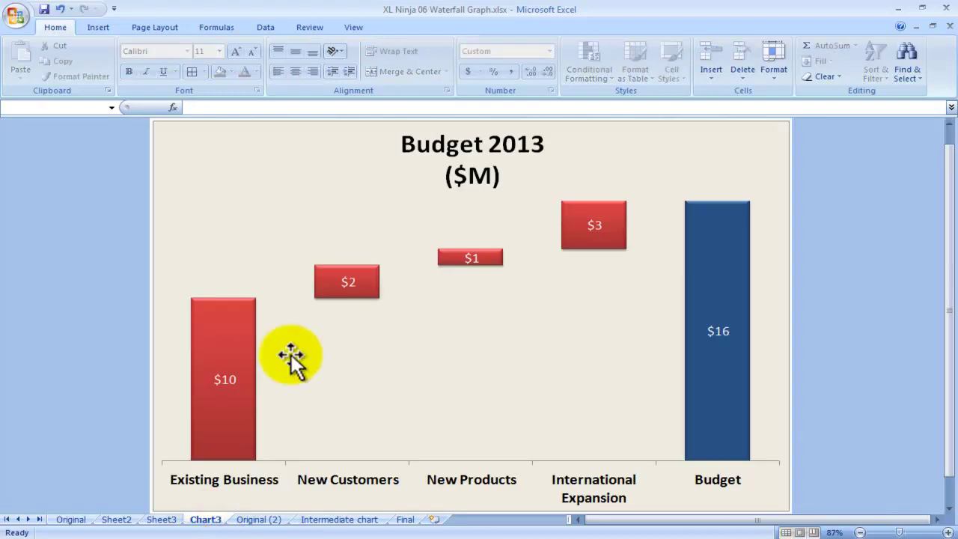